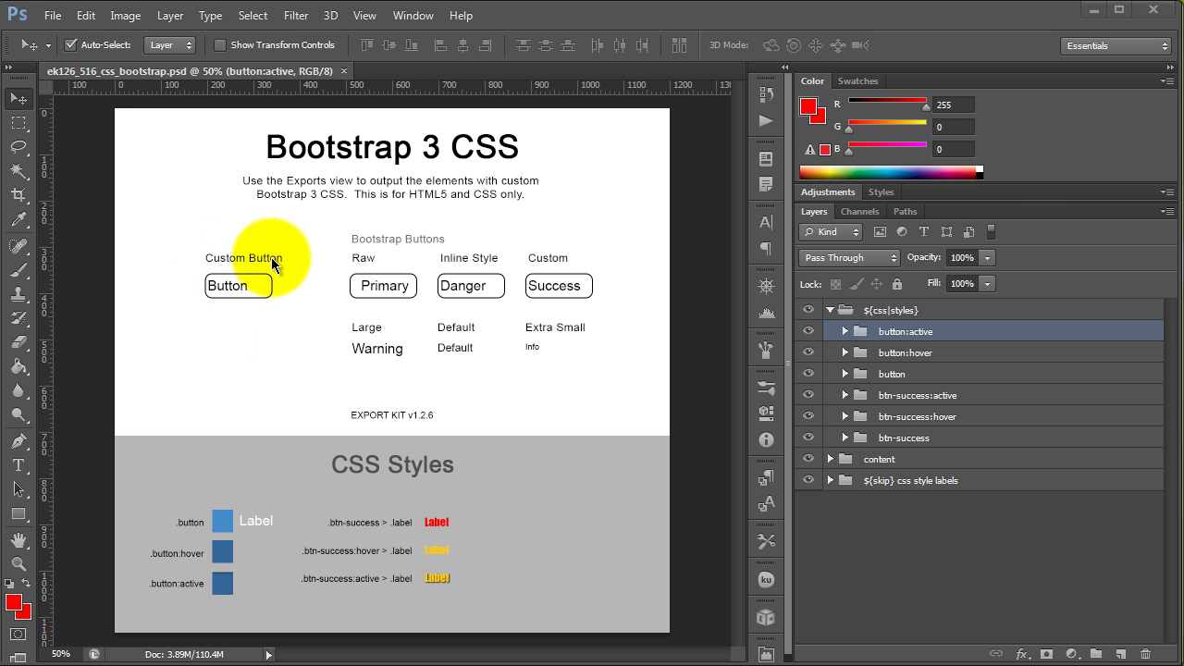
# Auto-select the Custom Button on the canvas to expand its Label and bg layers in Layers.
pyautogui.click(271, 257)
pyautogui.click(261, 289)
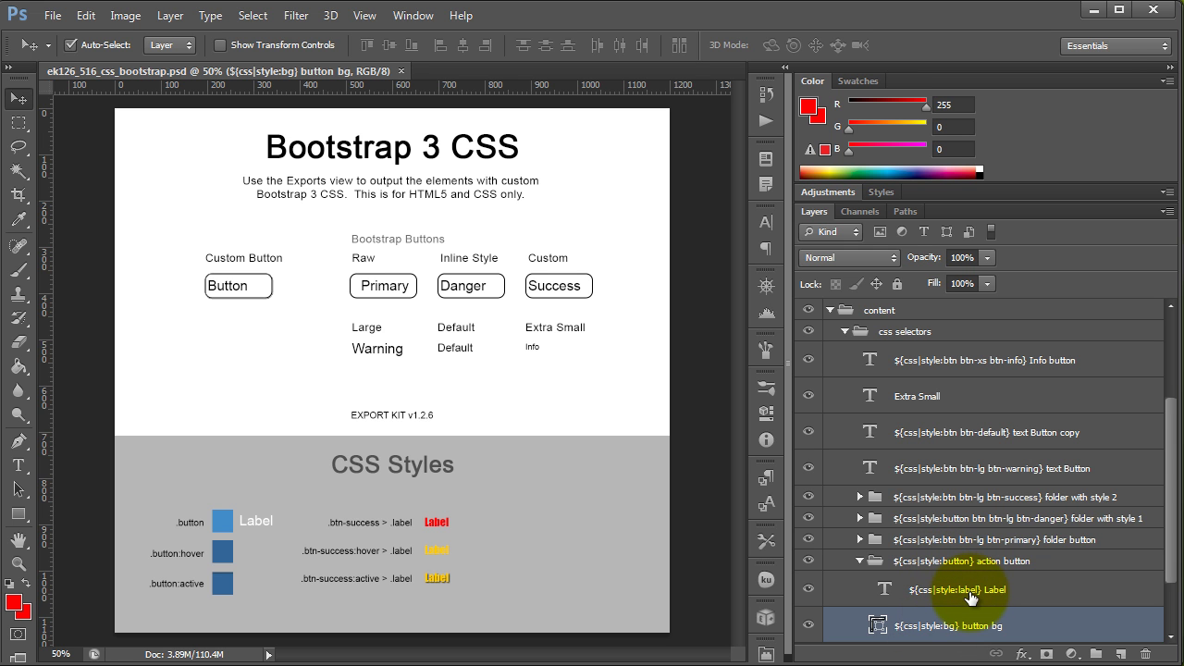
# Select the Custom Button's Label and bg, then the layers behind the .button and .button:active swatches.
pyautogui.click(233, 289)
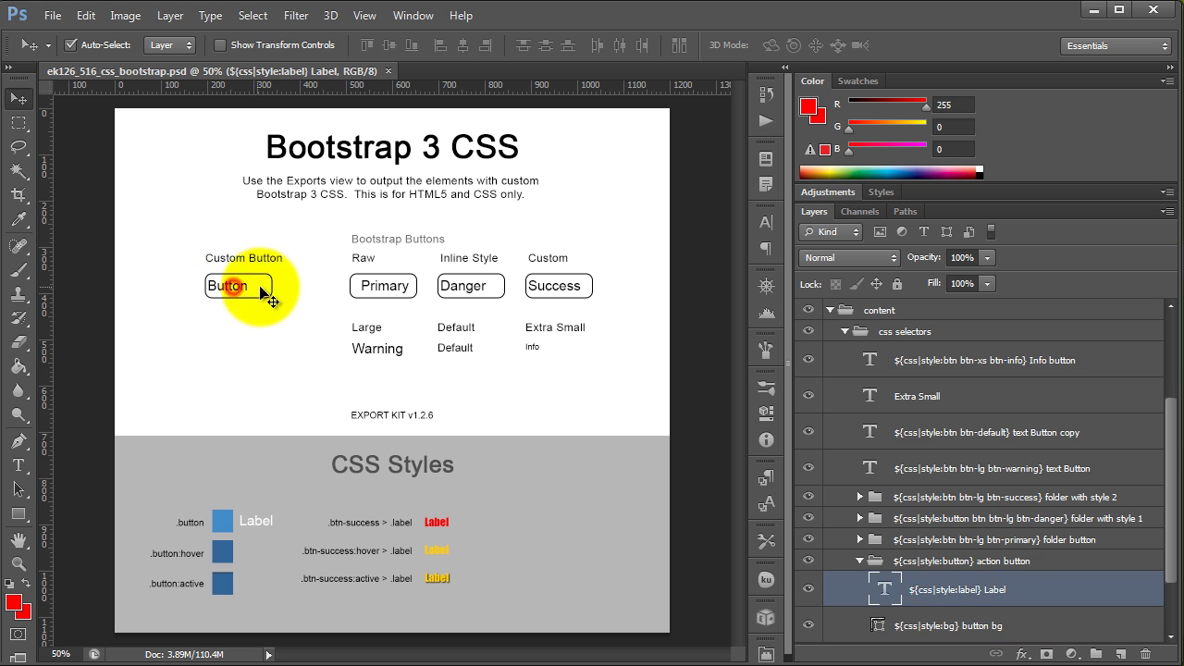
pyautogui.click(263, 285)
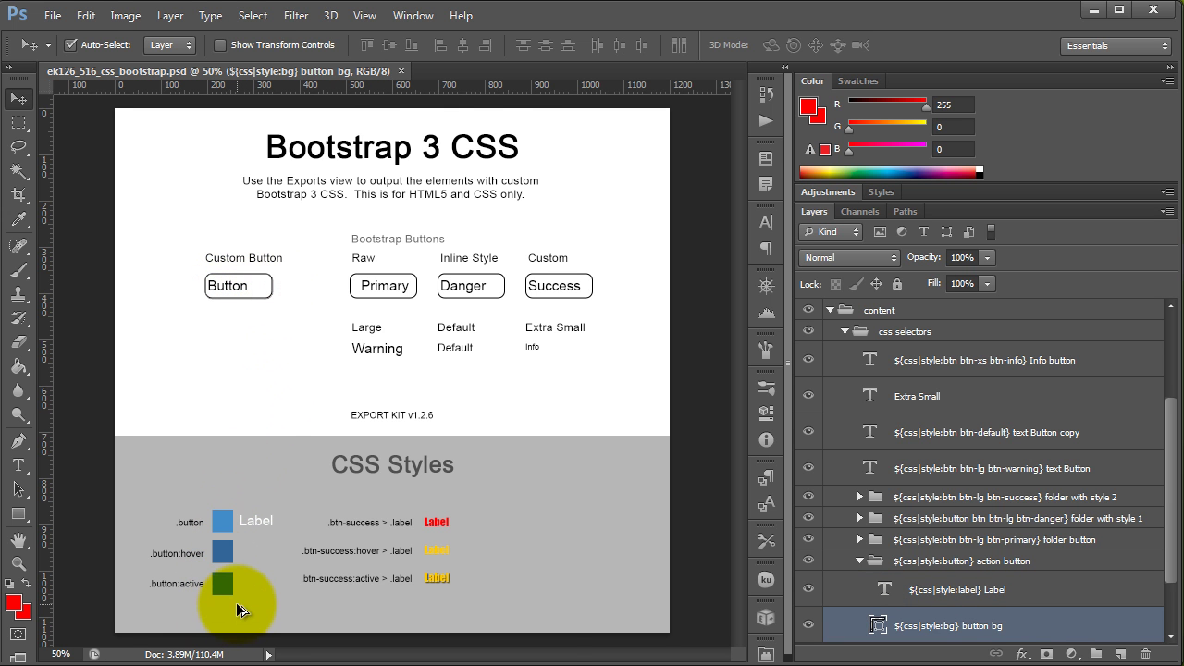
pyautogui.scroll(3, 236, 602)
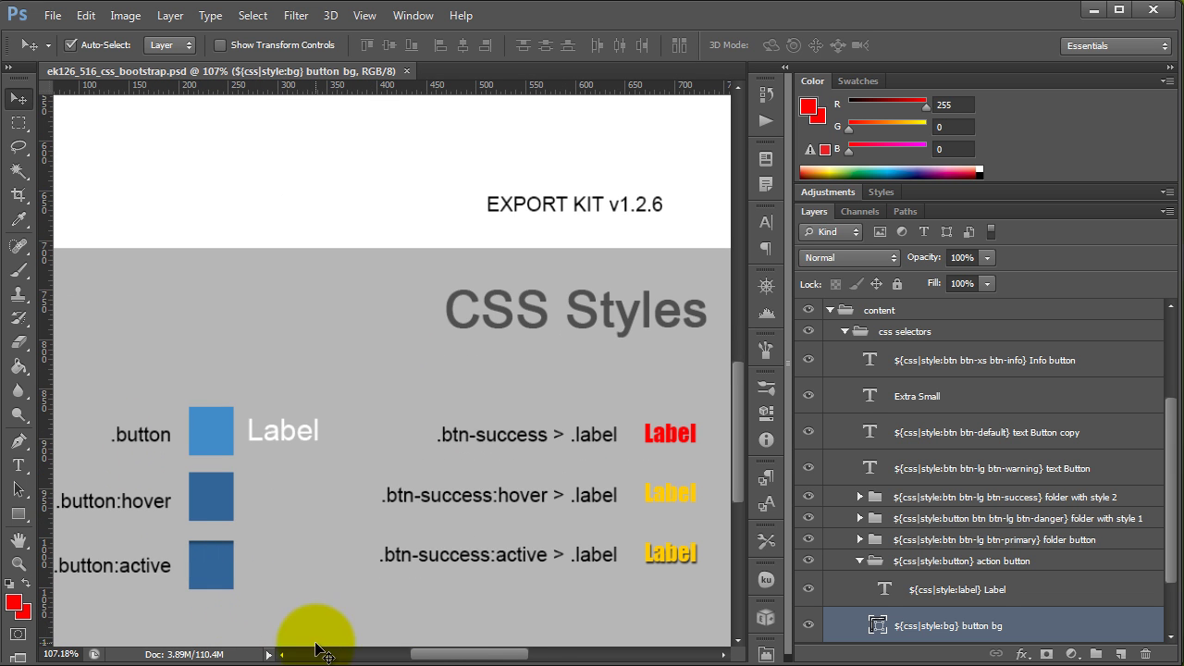
pyautogui.moveTo(427, 659); pyautogui.dragTo(420, 659)
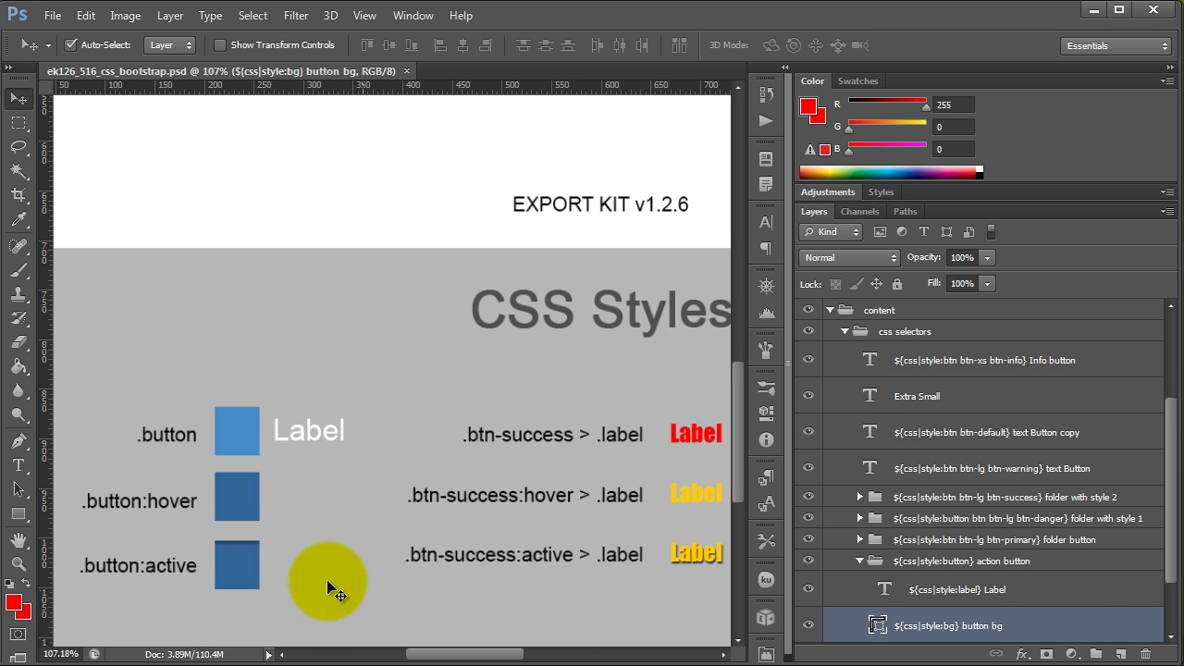
pyautogui.click(239, 441)
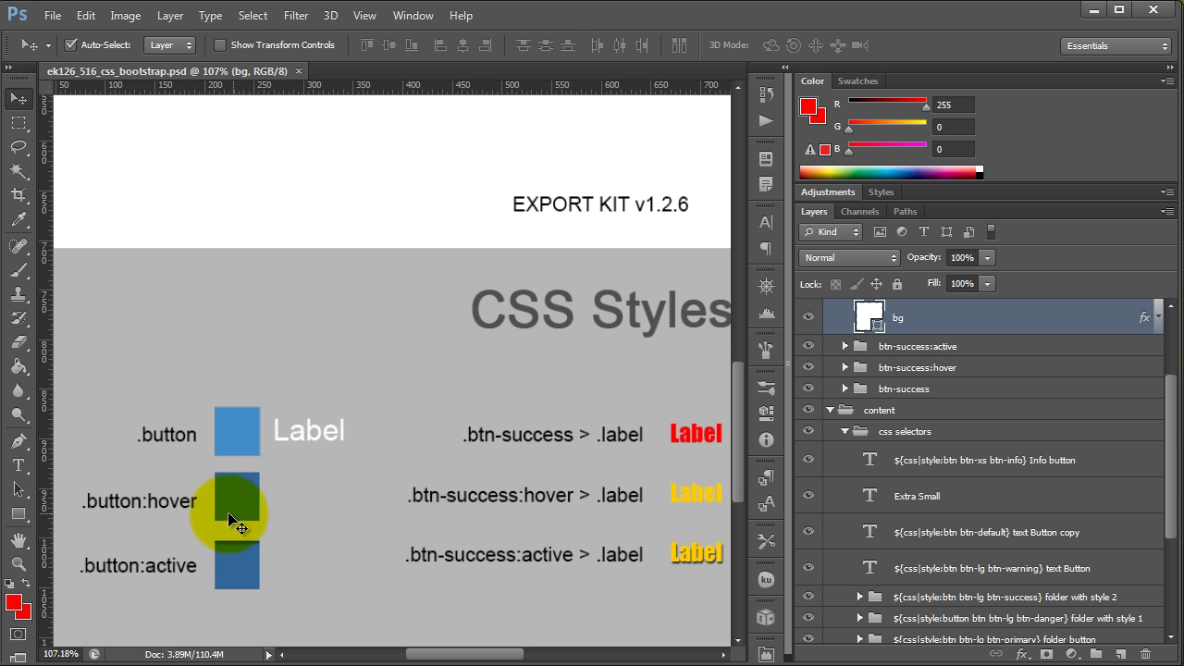
pyautogui.click(246, 574)
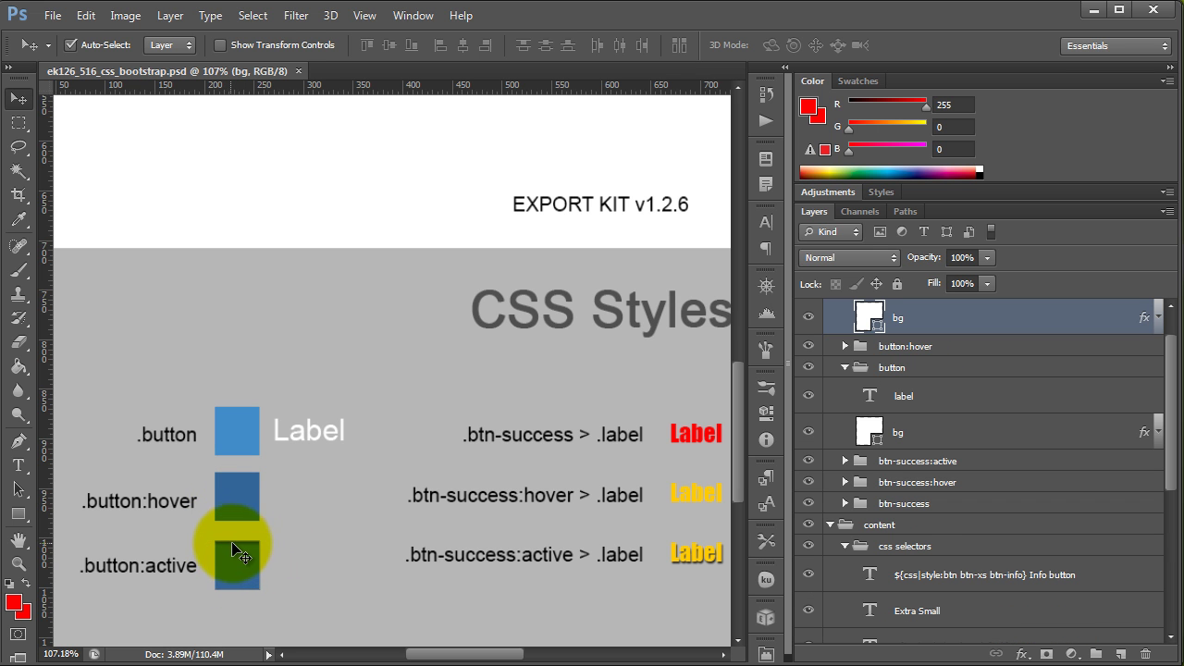
# Check the bg layer's blue Gradient Overlay and its darker 90% stop, then select the .button Label.
pyautogui.doubleClick(1012, 322)
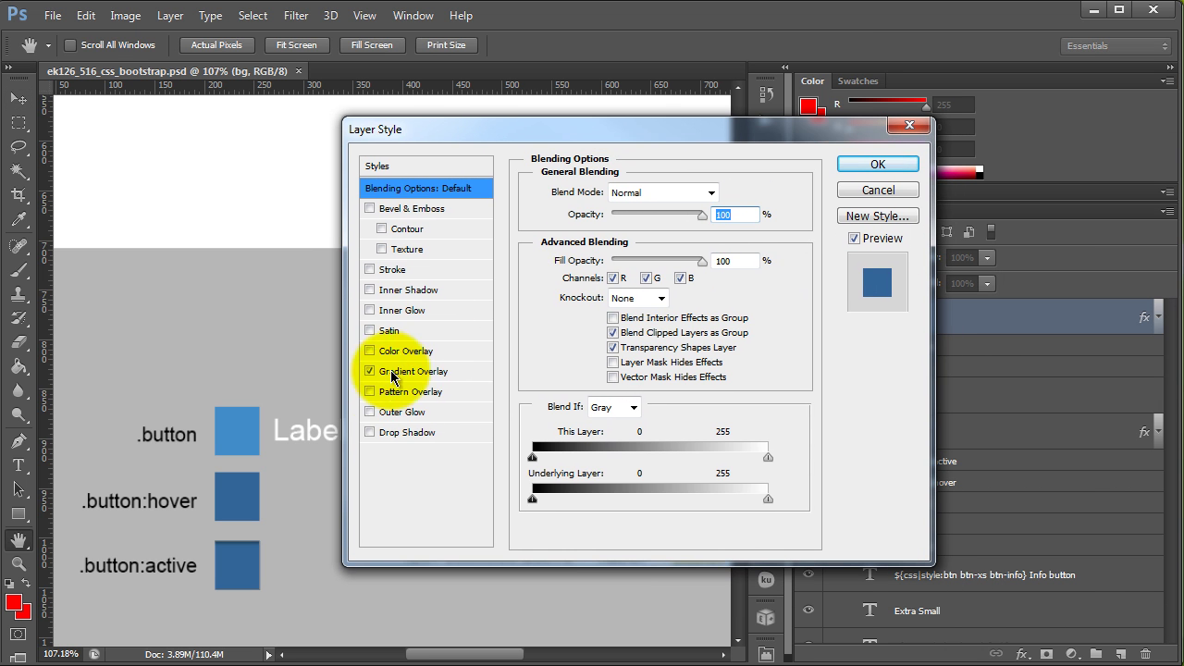
pyautogui.click(435, 371)
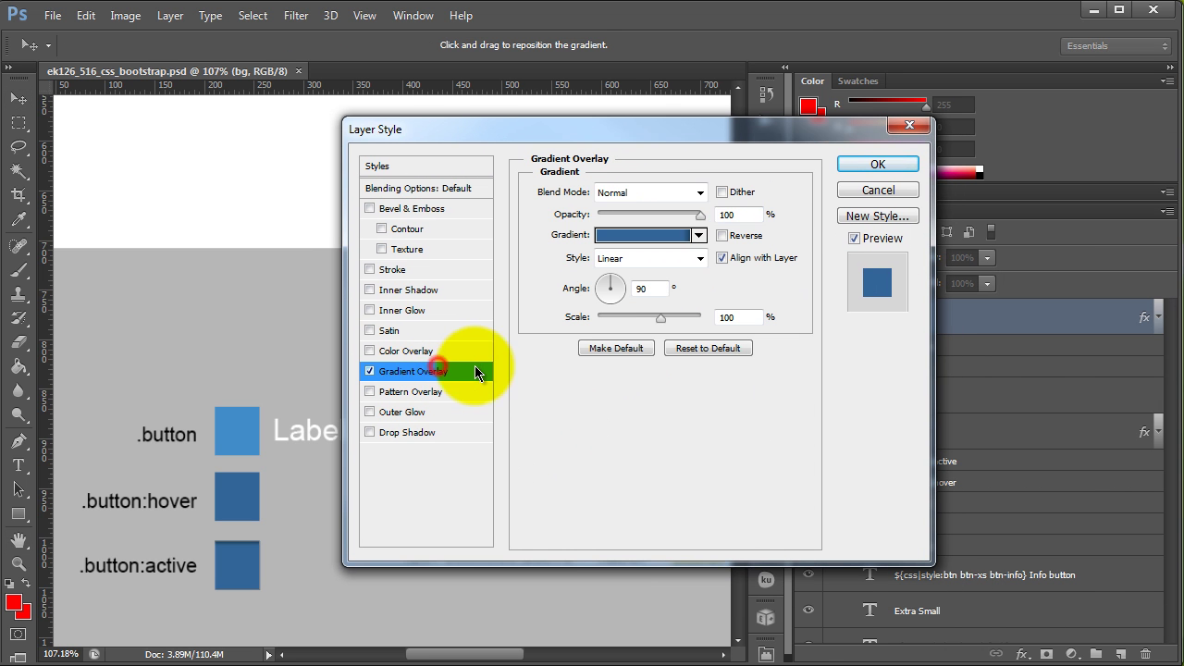
pyautogui.click(651, 238)
pyautogui.moveTo(1181, 154); pyautogui.dragTo(582, 148)
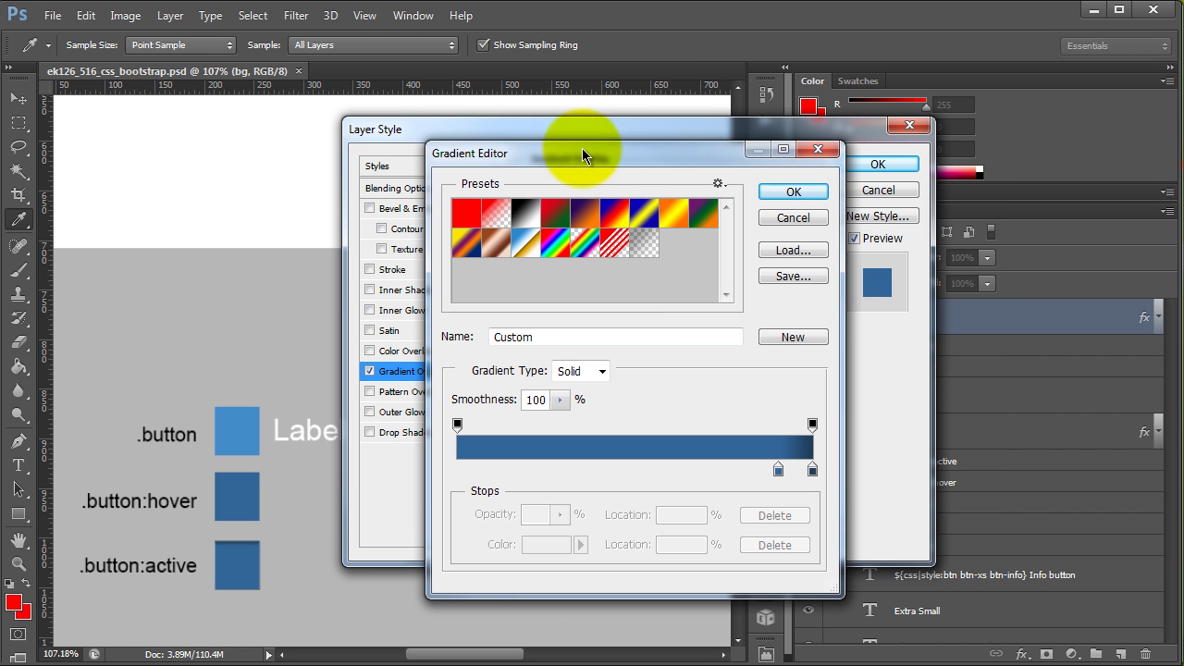
pyautogui.click(779, 471)
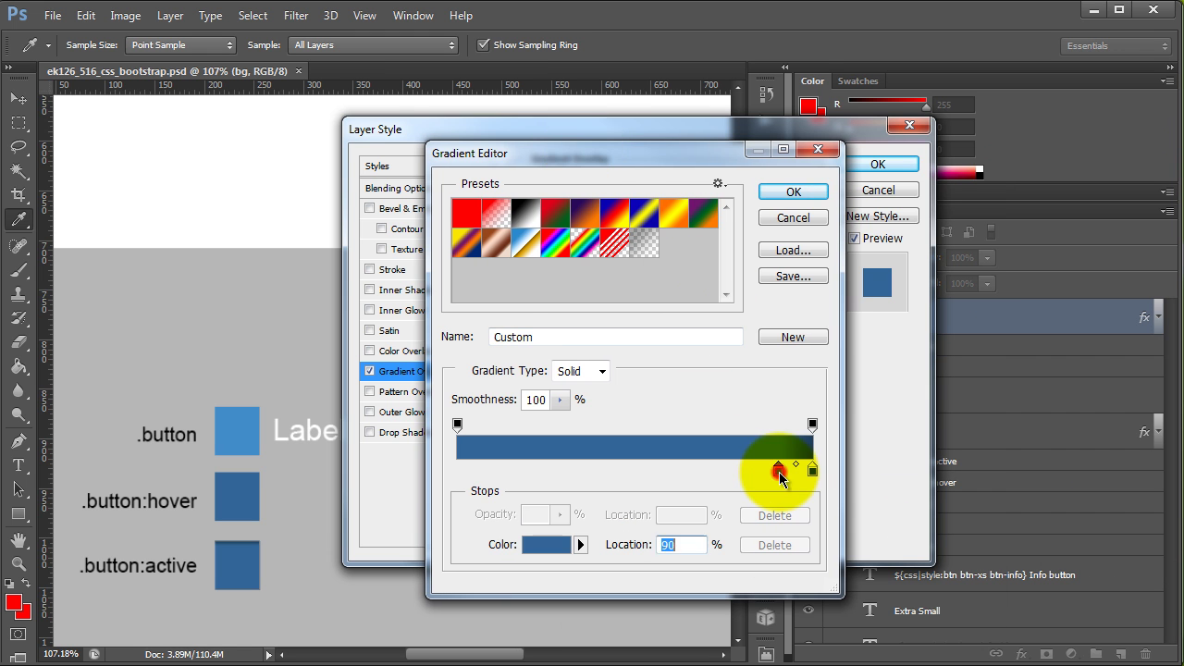
pyautogui.doubleClick(696, 544)
pyautogui.click(796, 191)
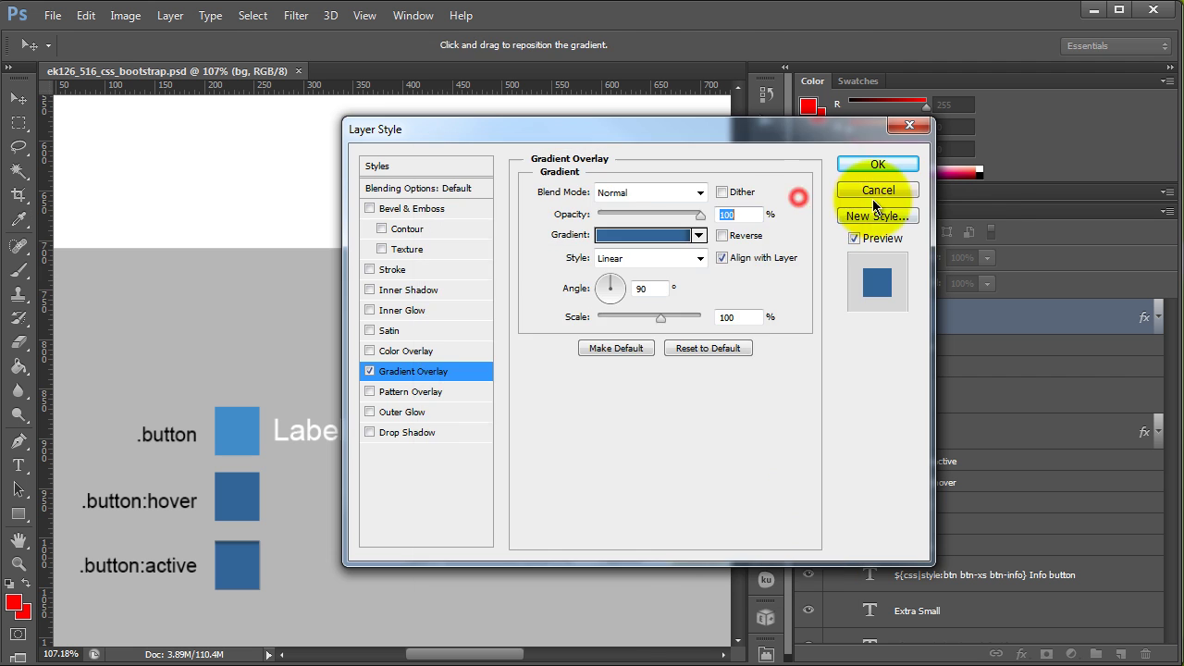
pyautogui.click(878, 164)
pyautogui.click(313, 436)
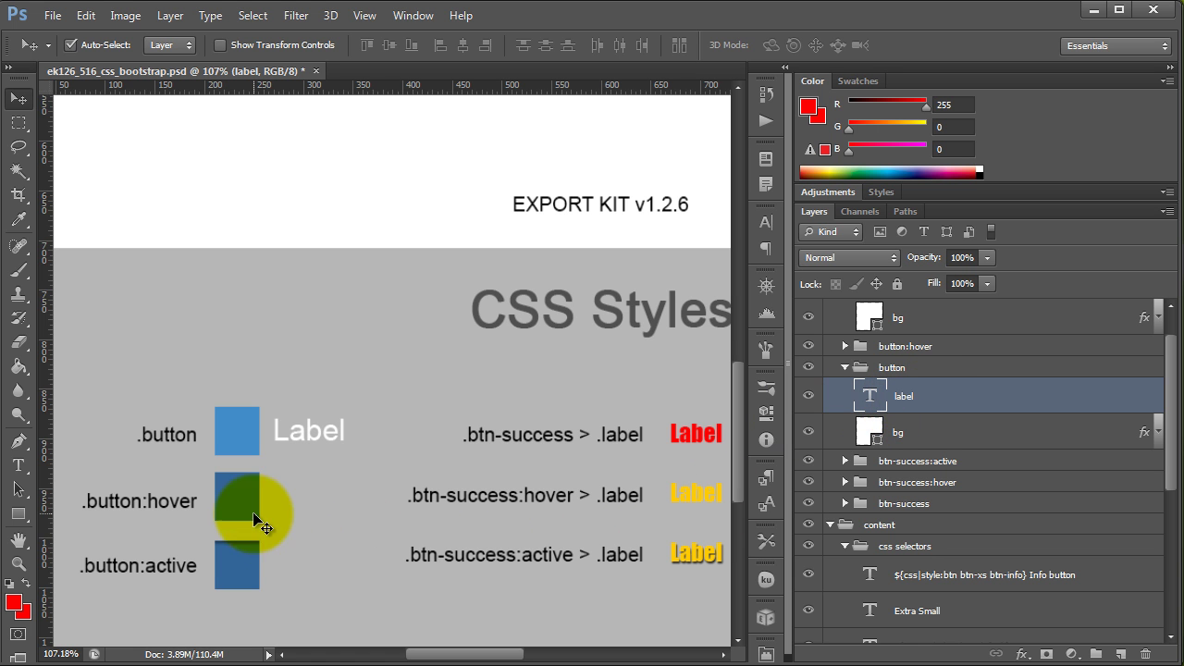
pyautogui.scroll(3, 380, 468)
pyautogui.scroll(4, 351, 420)
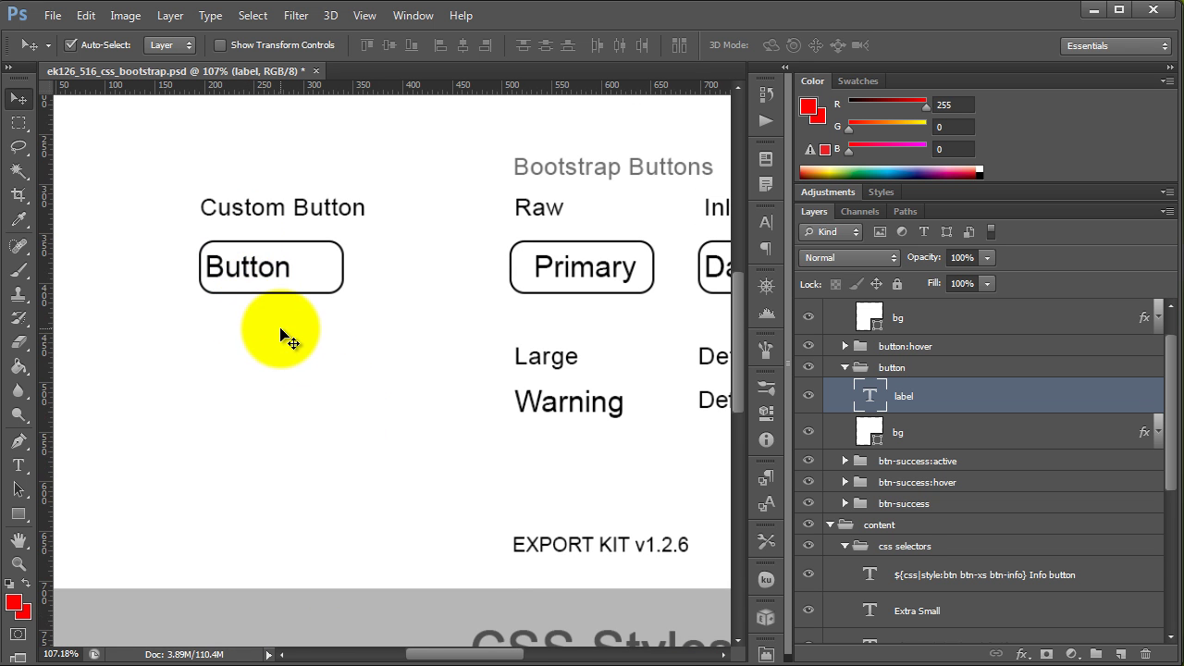
pyautogui.click(324, 270)
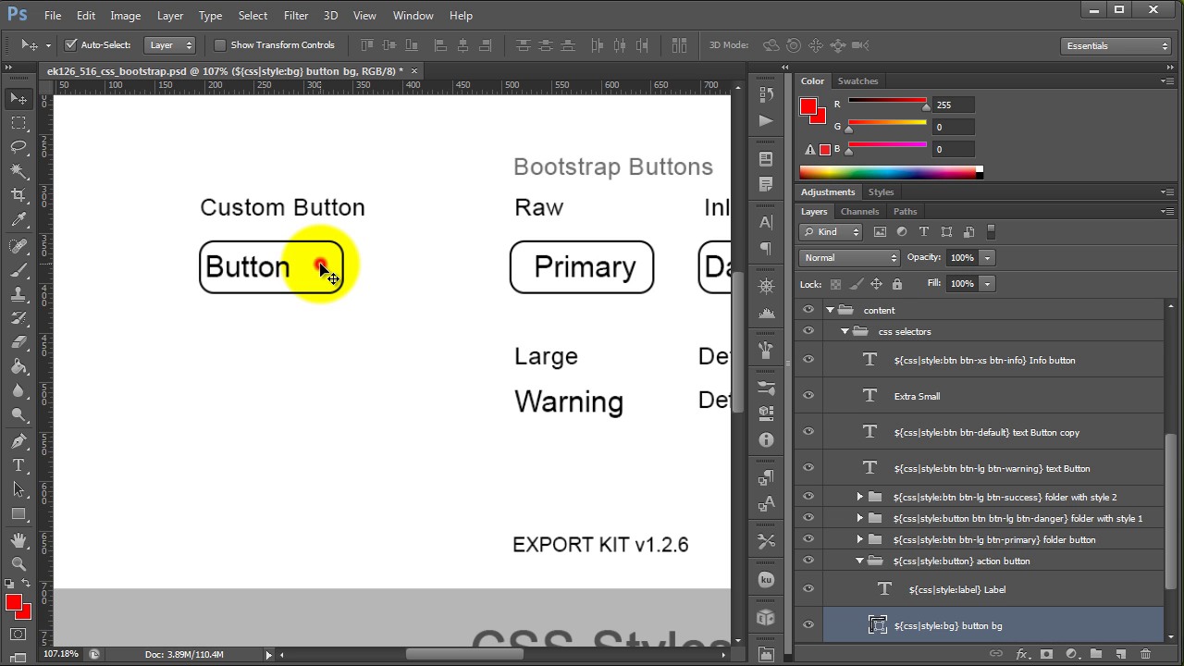
pyautogui.click(263, 275)
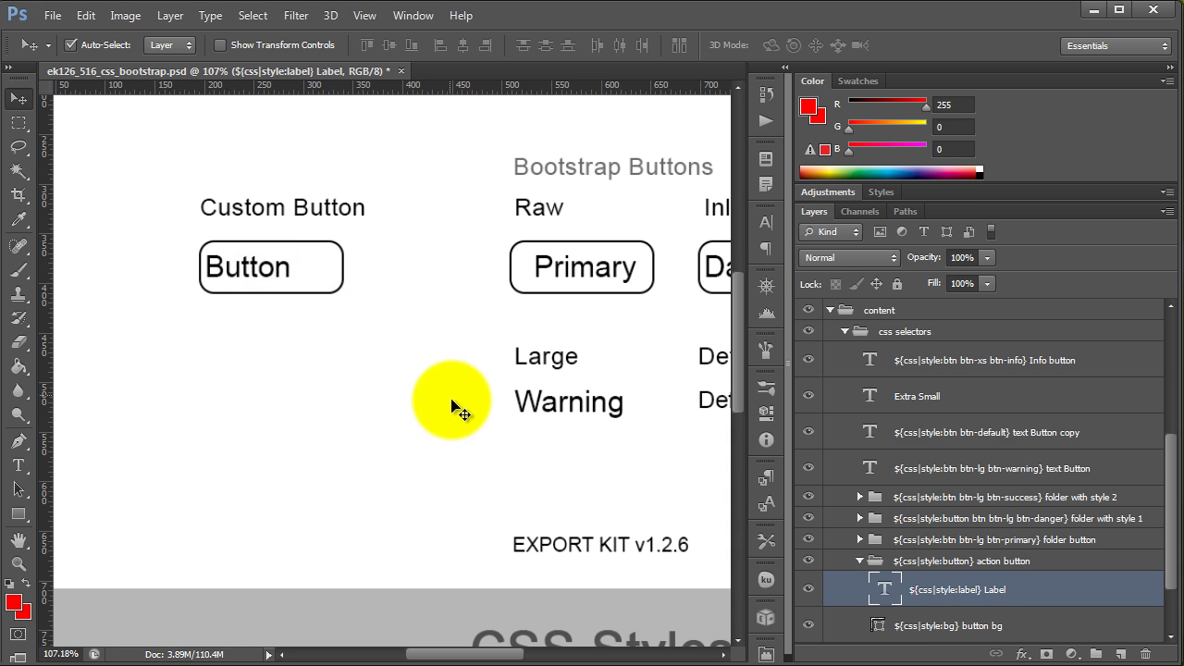
pyautogui.scroll(-2, 416, 471)
pyautogui.scroll(-4, 416, 472)
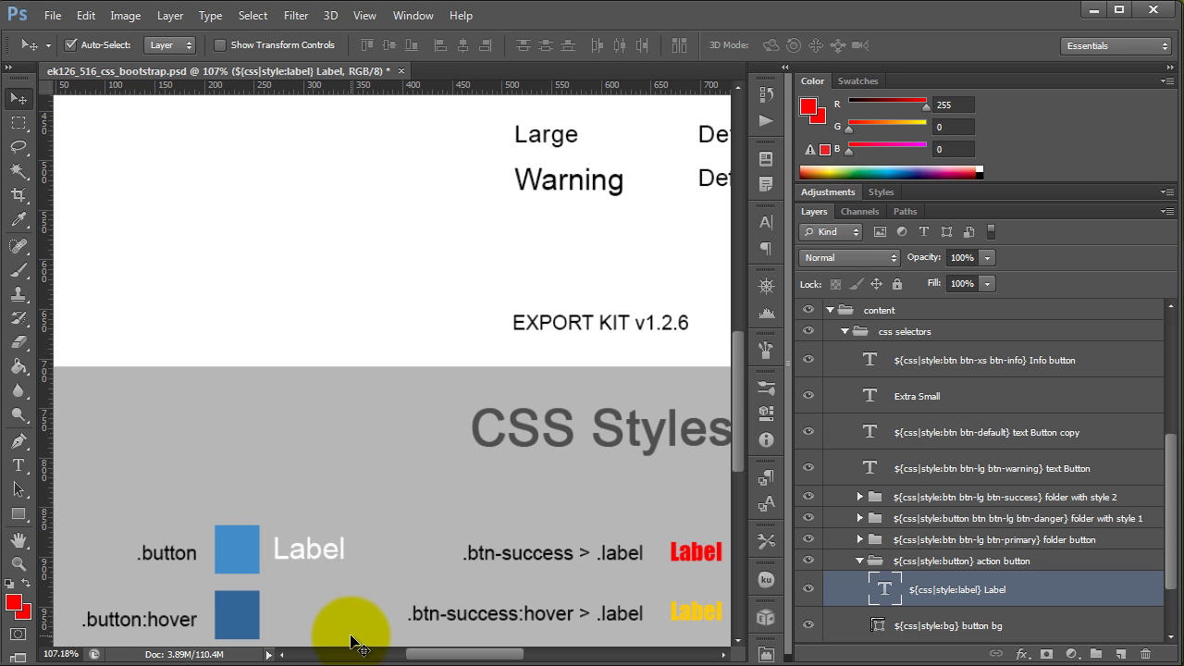
# Set the .button Label text's font family to Lucida Sans and commit the edit.
pyautogui.click(297, 552)
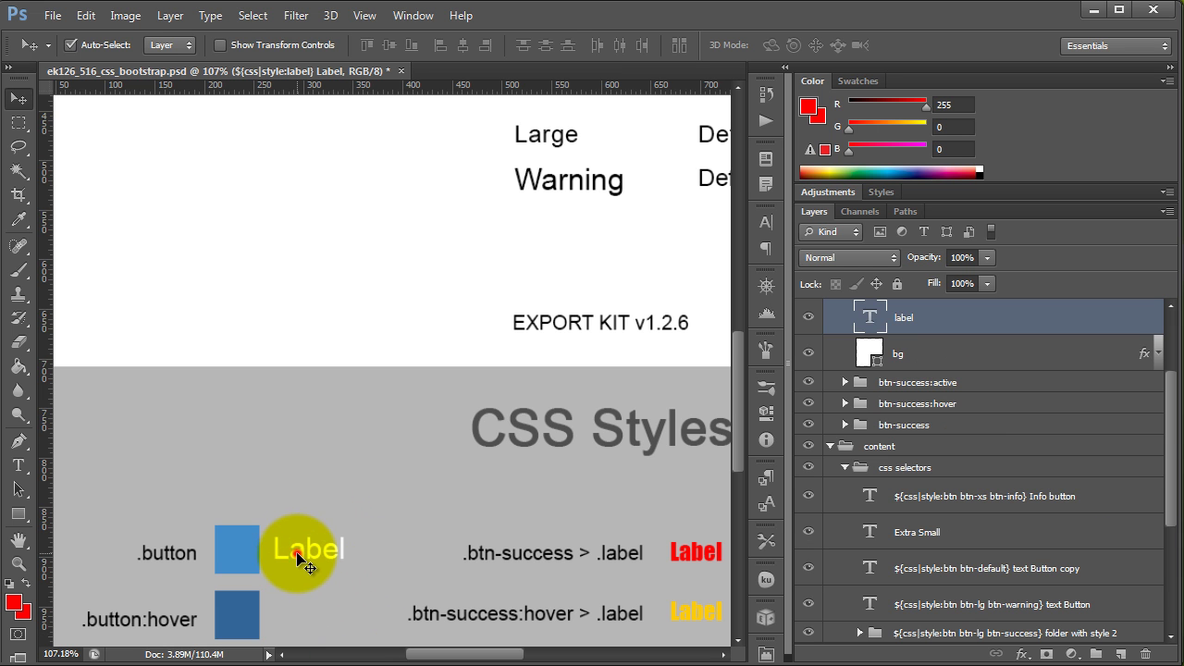
pyautogui.doubleClick(870, 317)
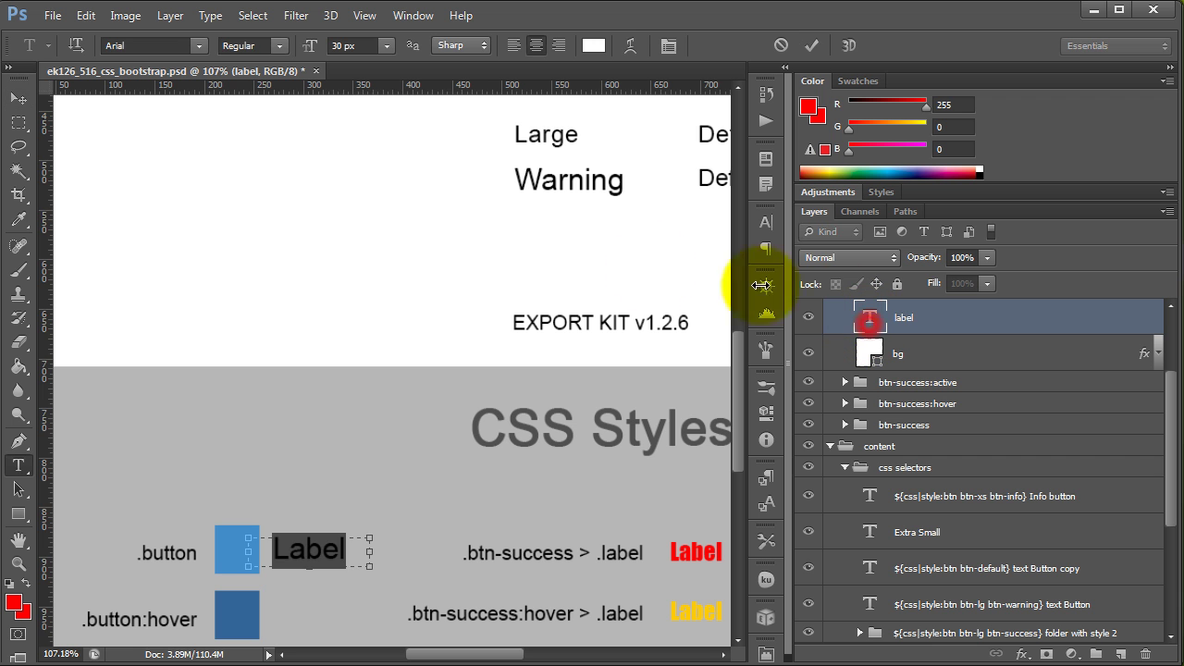
pyautogui.click(198, 45)
pyautogui.moveTo(397, 128); pyautogui.dragTo(401, 371)
pyautogui.click(268, 196)
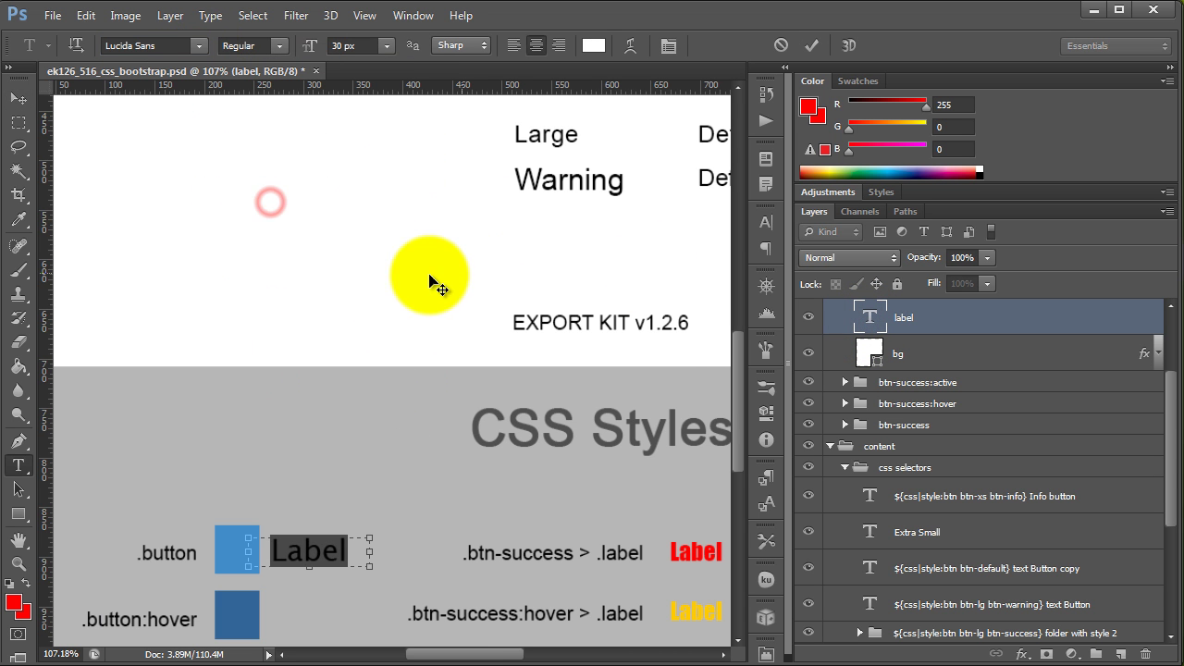
pyautogui.hotkey('ctrl', 'Return')
pyautogui.press('v')
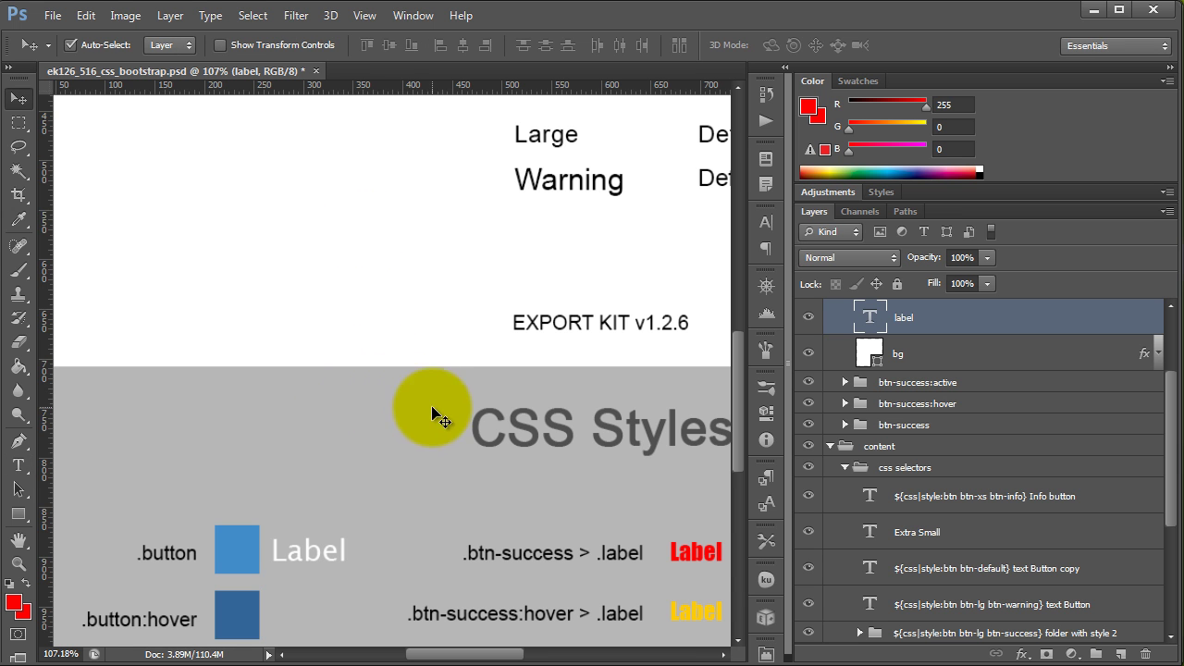
pyautogui.scroll(3, 371, 343)
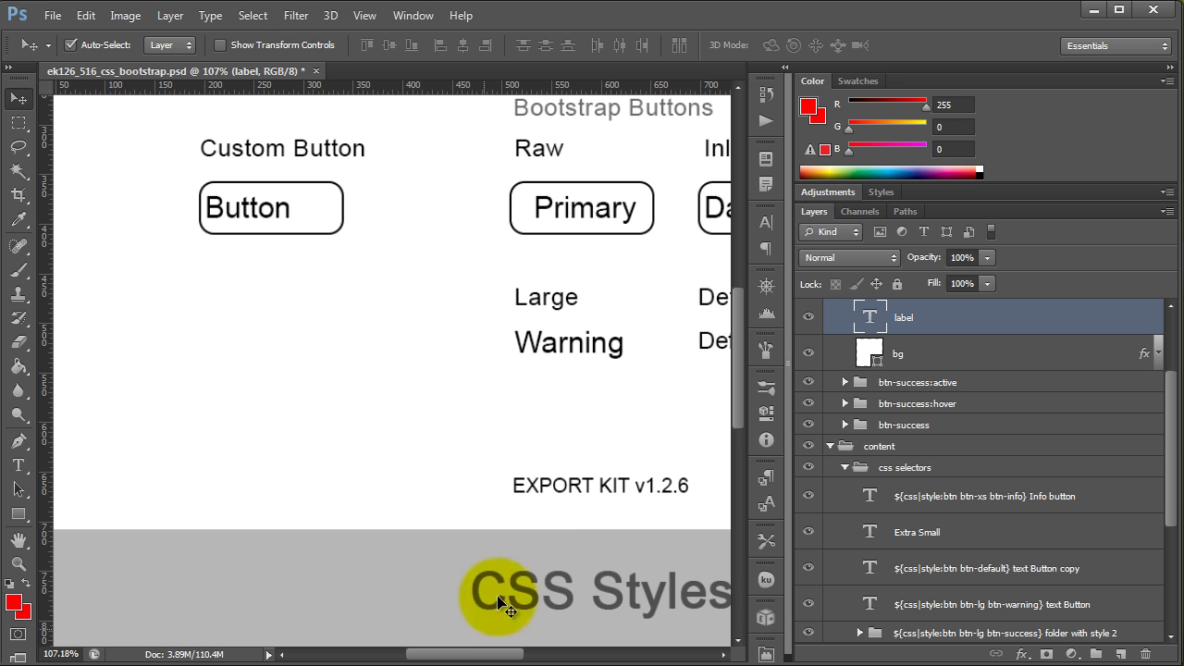
pyautogui.scroll(2, 546, 426)
pyautogui.scroll(1, 546, 427)
# Pan to the Bootstrap Buttons row and select the Primary button's btn-primary layer group.
pyautogui.moveTo(489, 654); pyautogui.dragTo(561, 651)
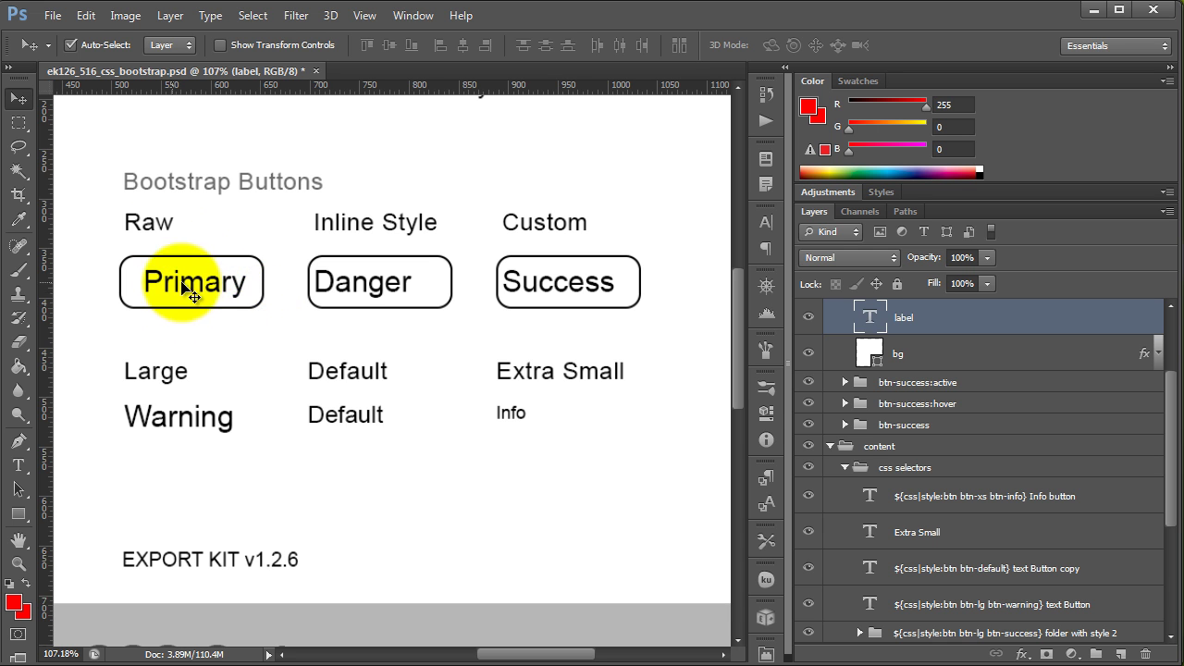
pyautogui.click(248, 280)
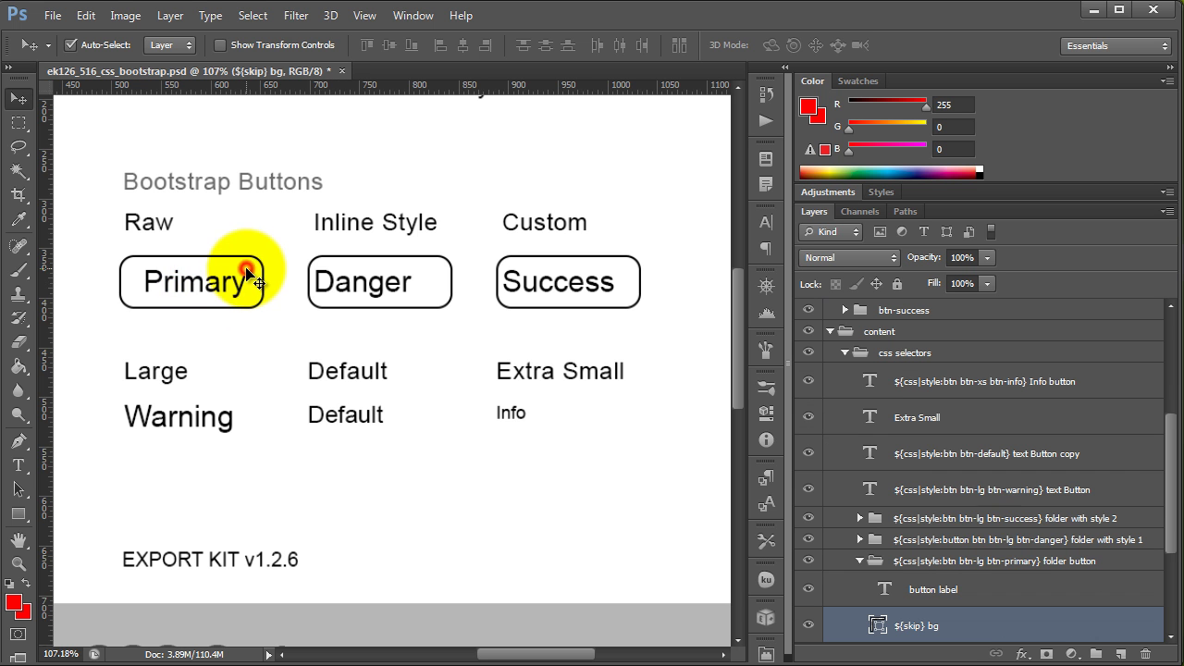
pyautogui.click(1000, 560)
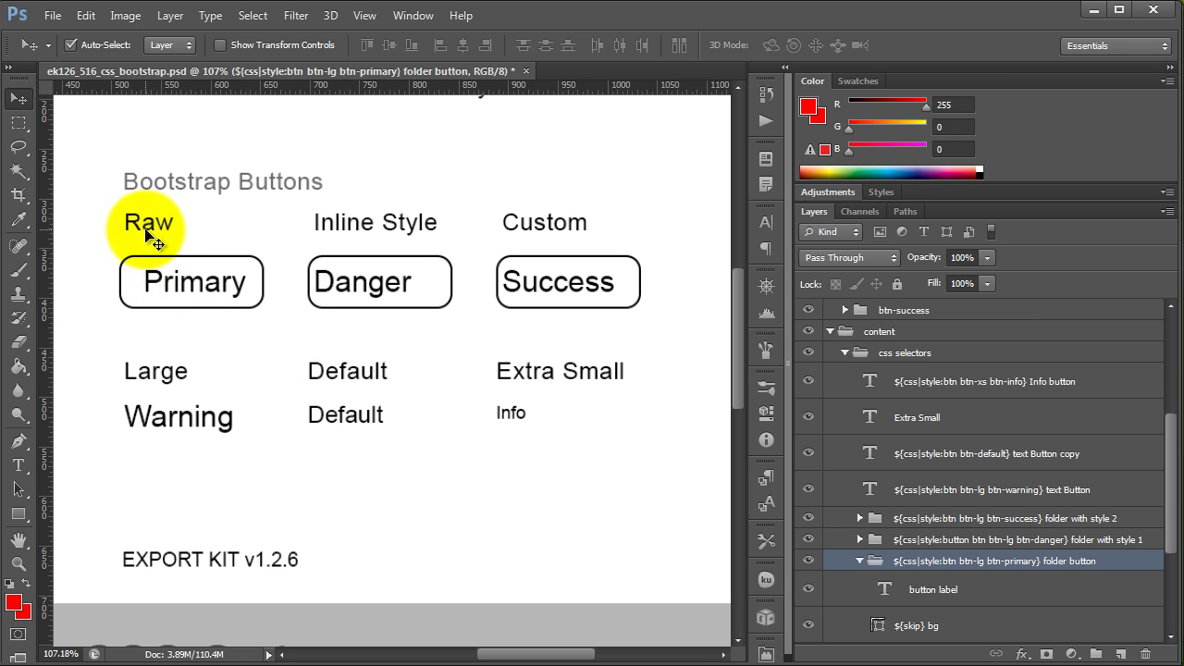
pyautogui.click(151, 290)
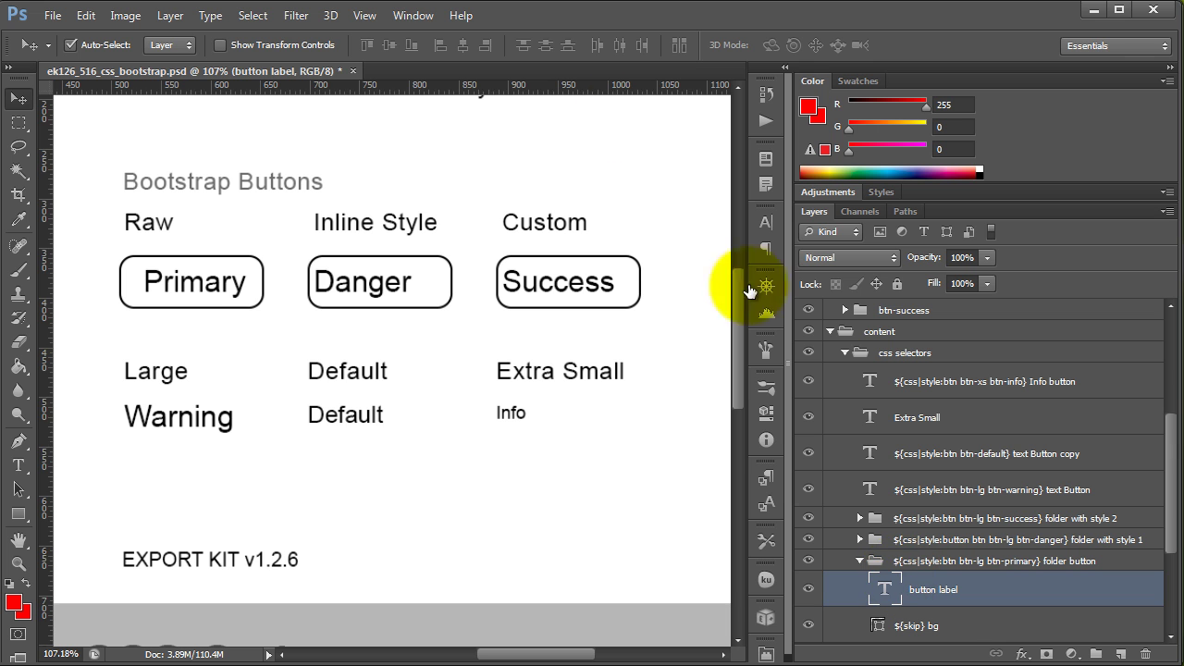
pyautogui.click(184, 290)
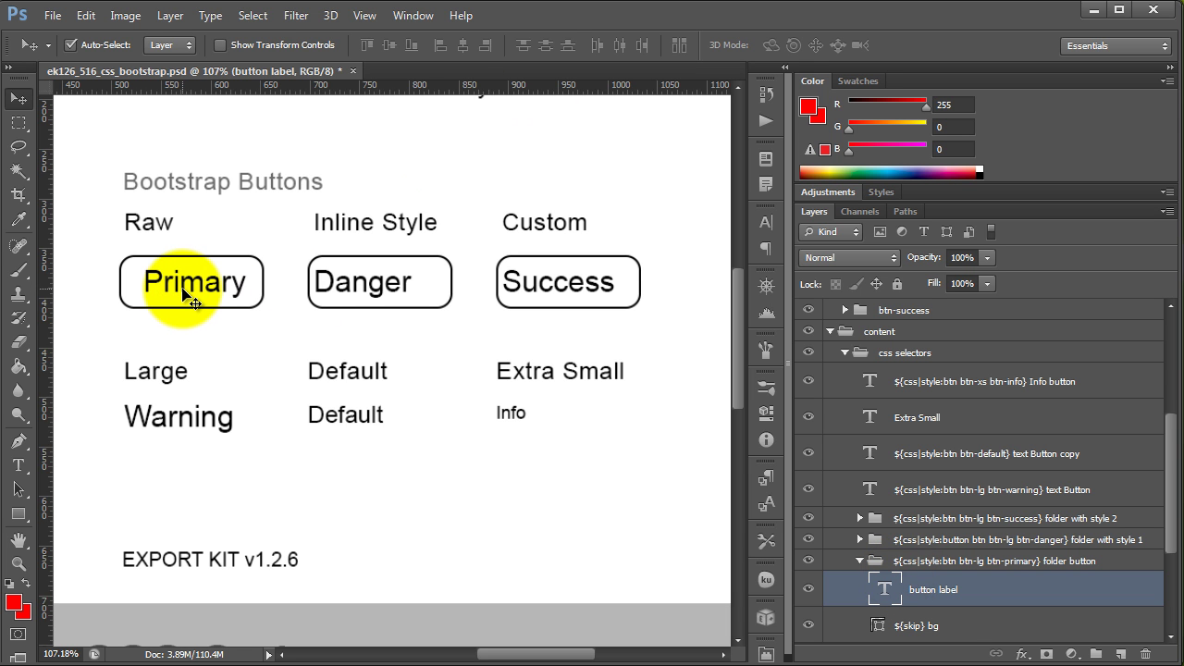
pyautogui.click(372, 289)
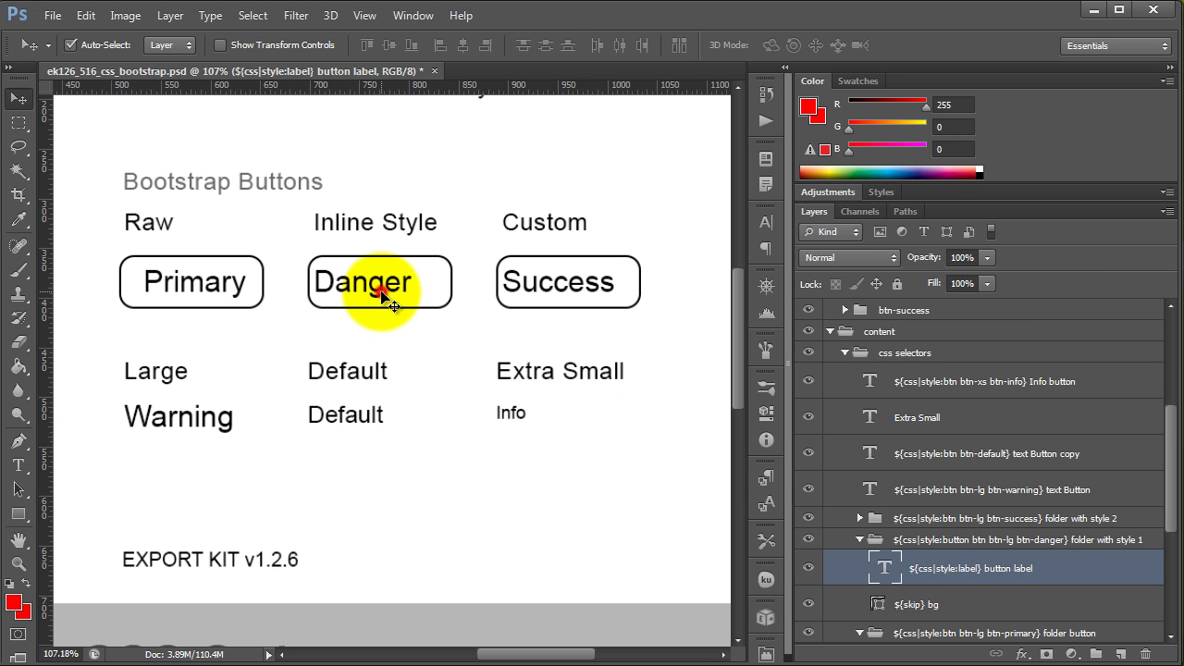
pyautogui.click(1025, 544)
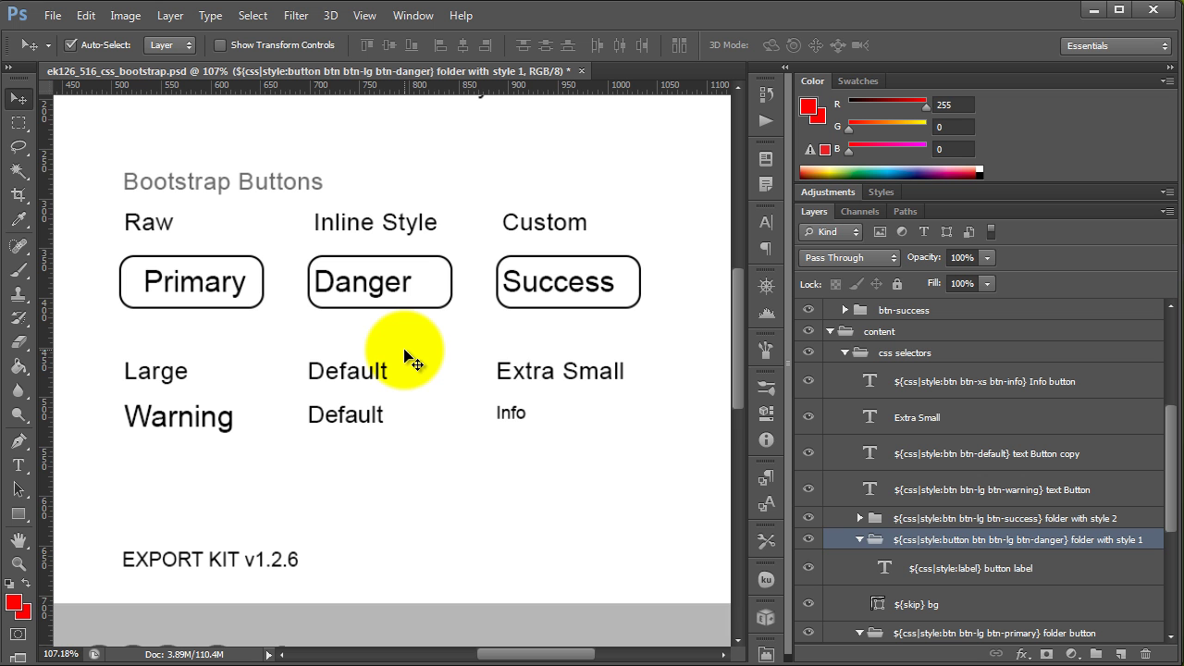
pyautogui.scroll(-4, 502, 371)
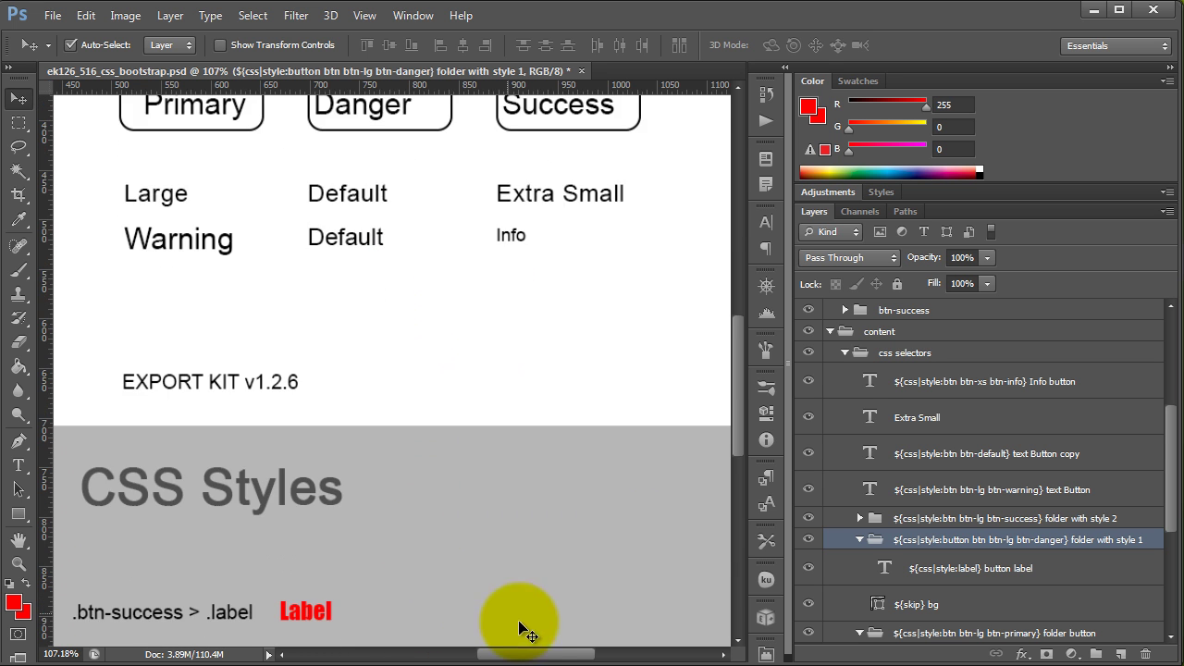
pyautogui.moveTo(516, 658); pyautogui.dragTo(457, 658)
pyautogui.click(275, 616)
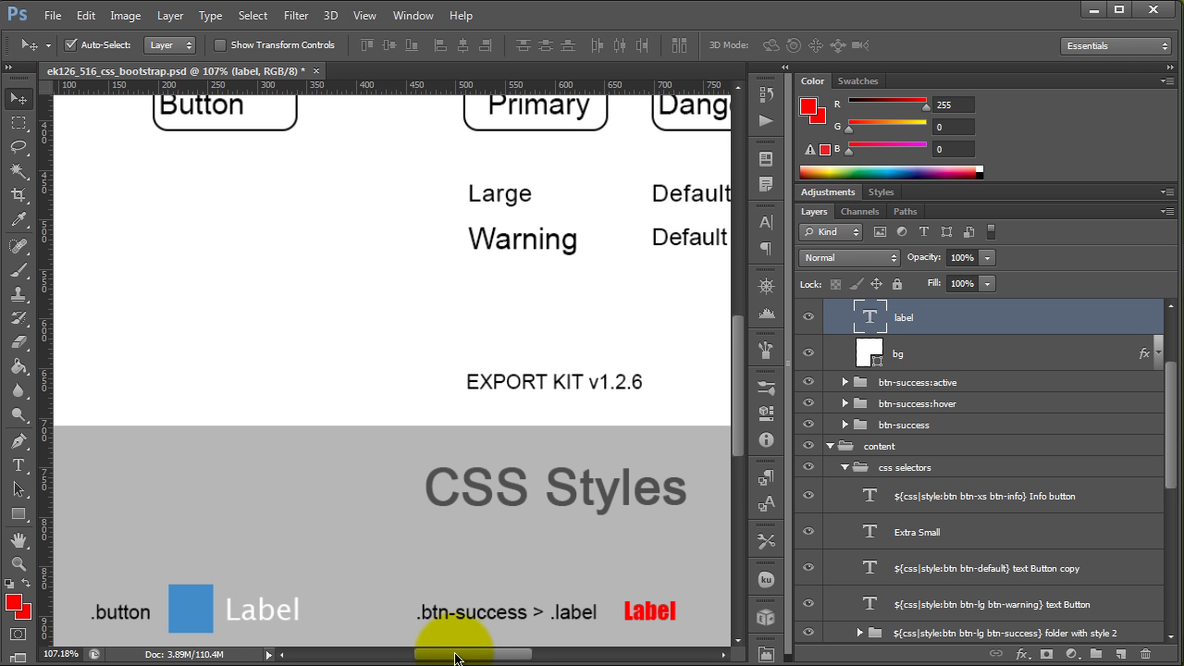
pyautogui.scroll(1, 620, 532)
pyautogui.scroll(2, 620, 535)
pyautogui.moveTo(498, 657); pyautogui.dragTo(574, 659)
pyautogui.scroll(1, 481, 294)
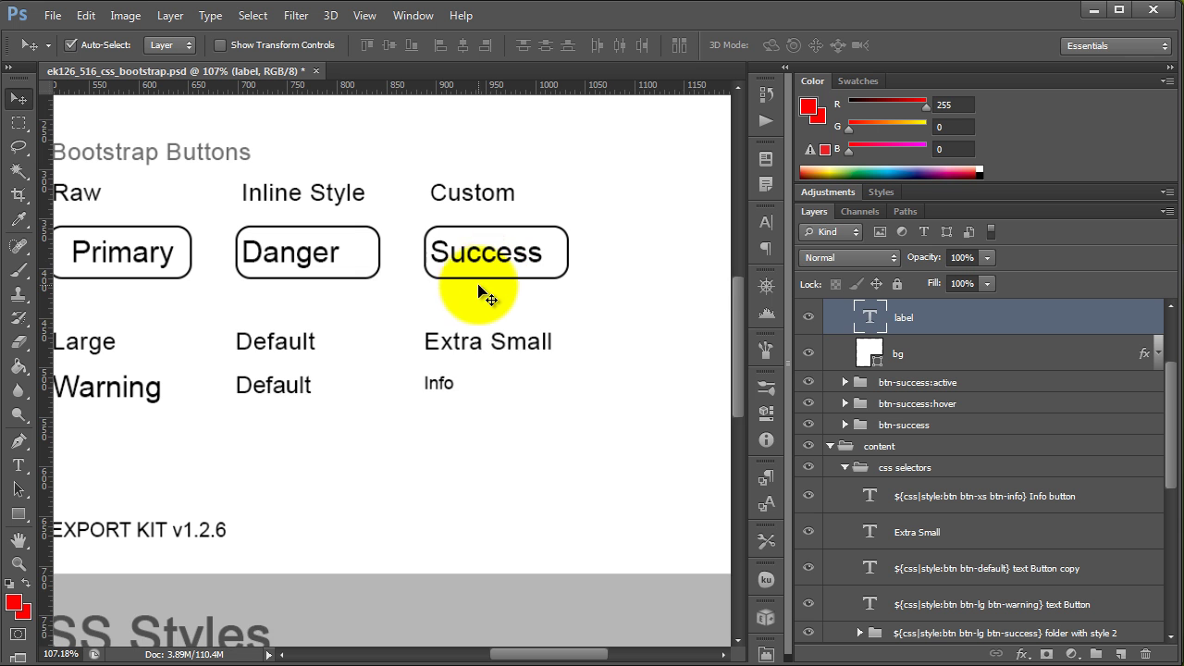
pyautogui.scroll(1, 476, 282)
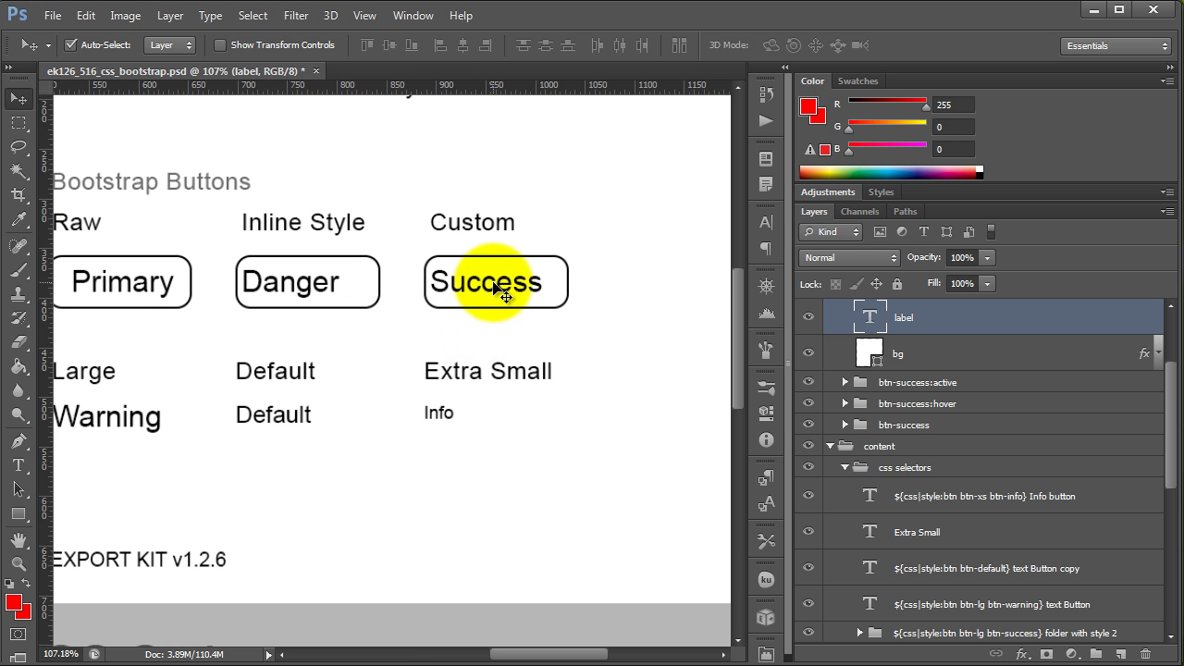
pyautogui.click(487, 291)
pyautogui.scroll(-1, 995, 579)
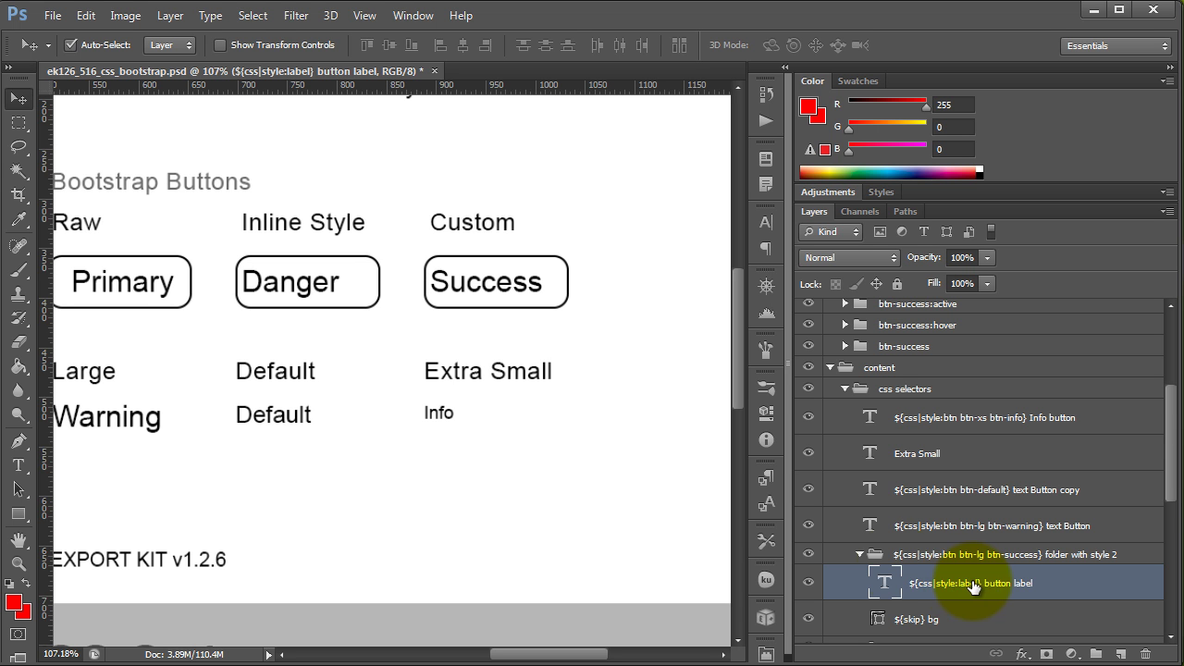
pyautogui.click(326, 295)
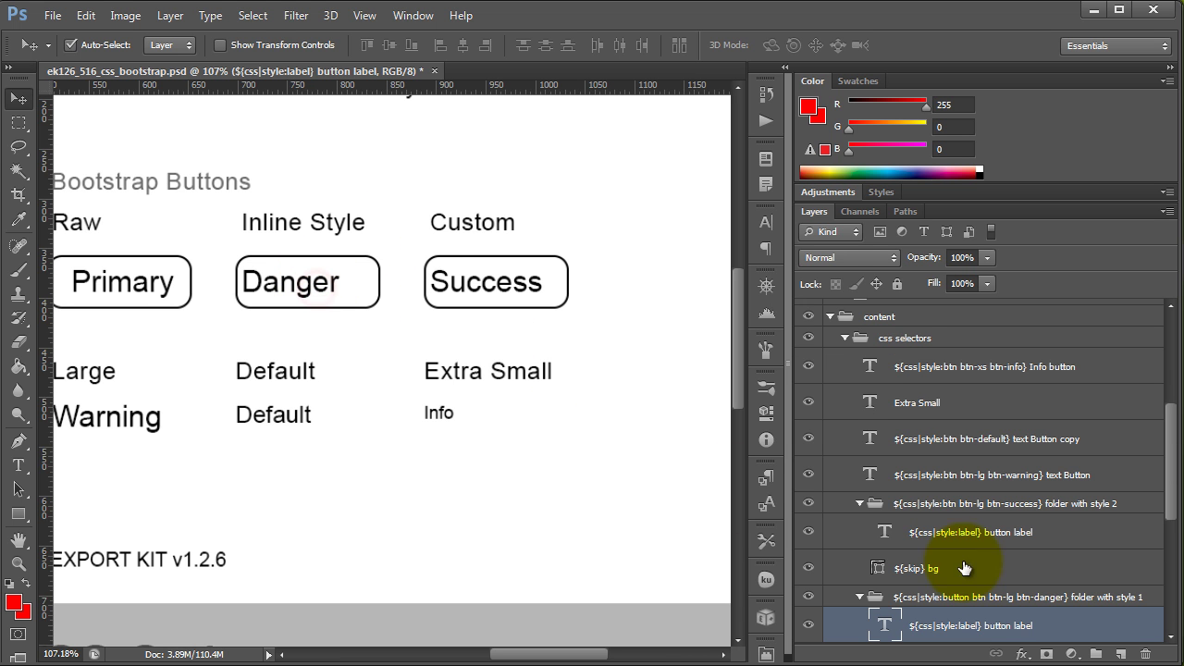
pyautogui.click(955, 598)
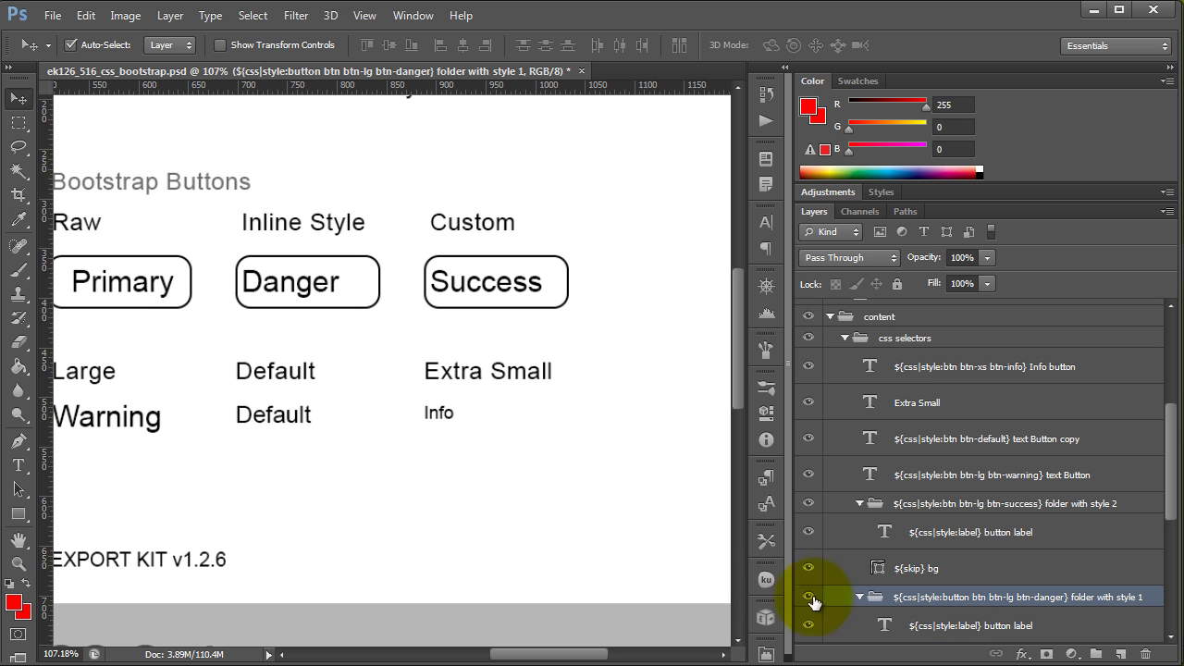
pyautogui.moveTo(530, 653); pyautogui.dragTo(454, 652)
pyautogui.scroll(-2, 468, 527)
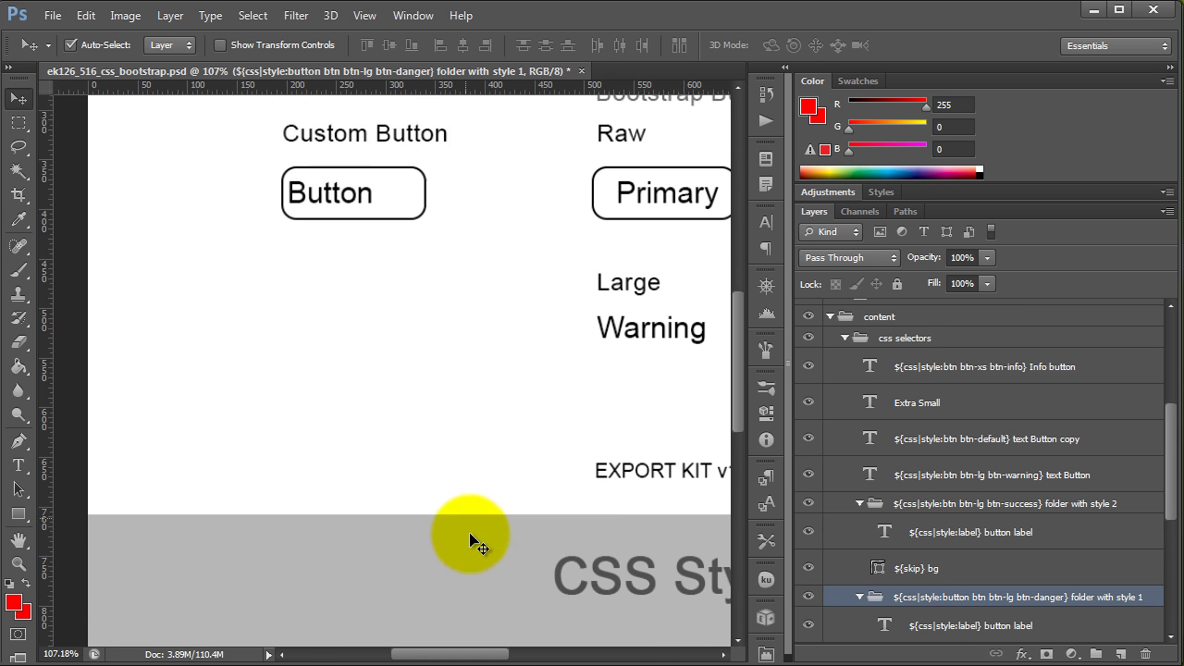
pyautogui.scroll(-6, 467, 527)
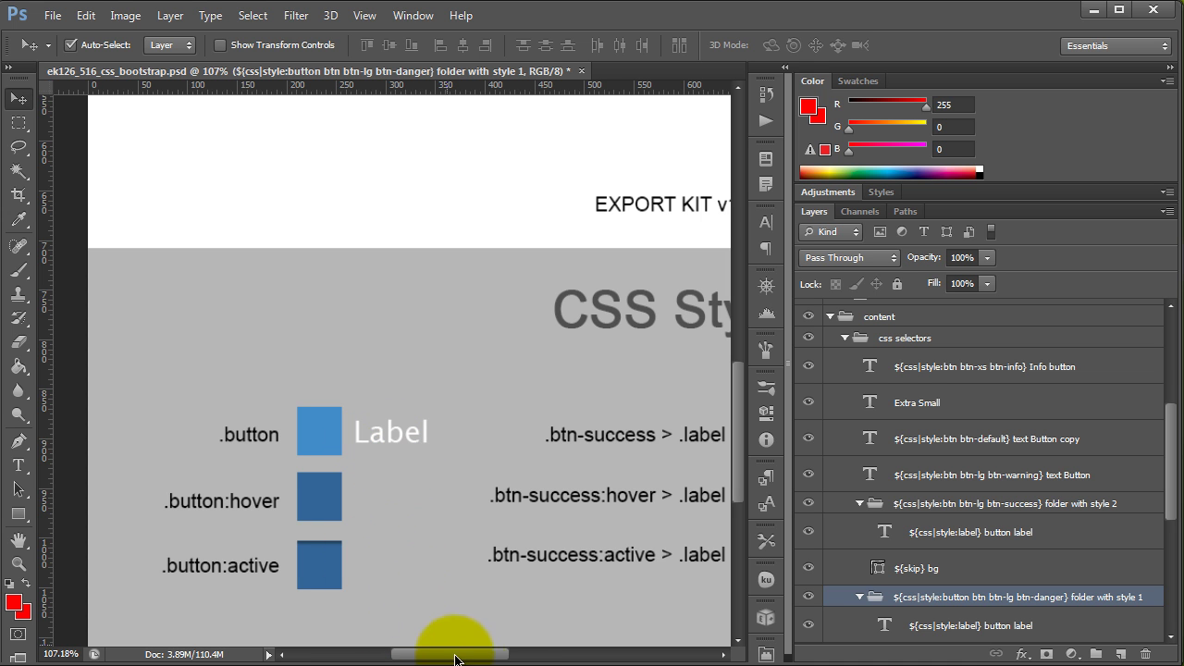
pyautogui.moveTo(475, 661); pyautogui.dragTo(528, 642)
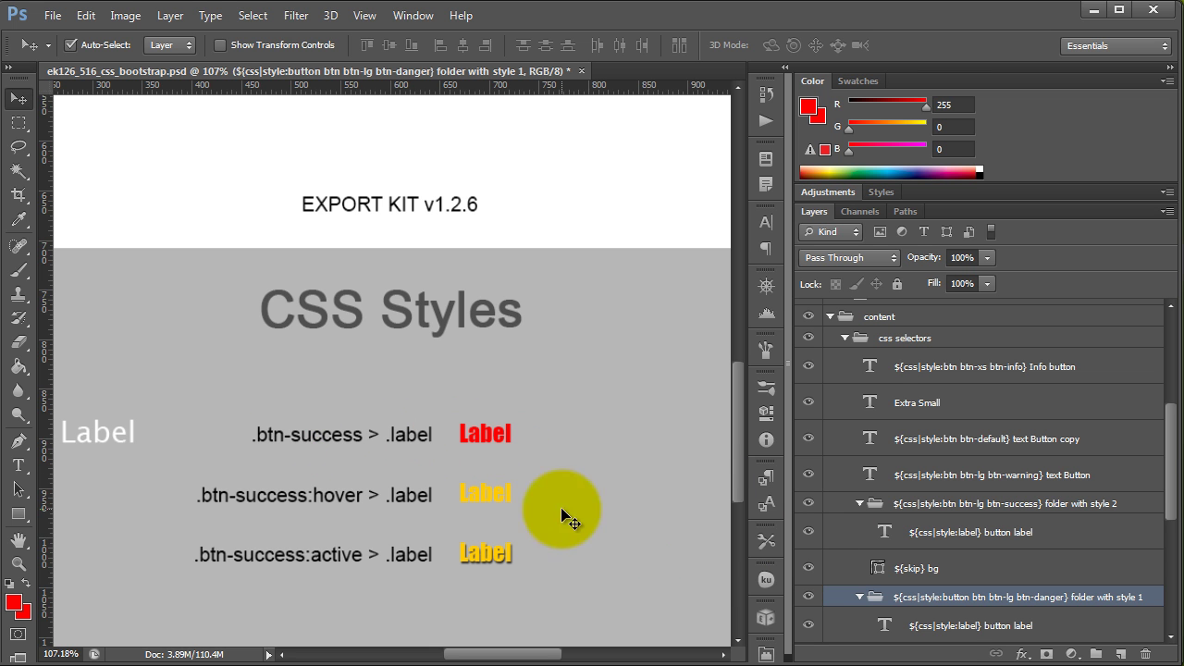
pyautogui.scroll(5, 743, 424)
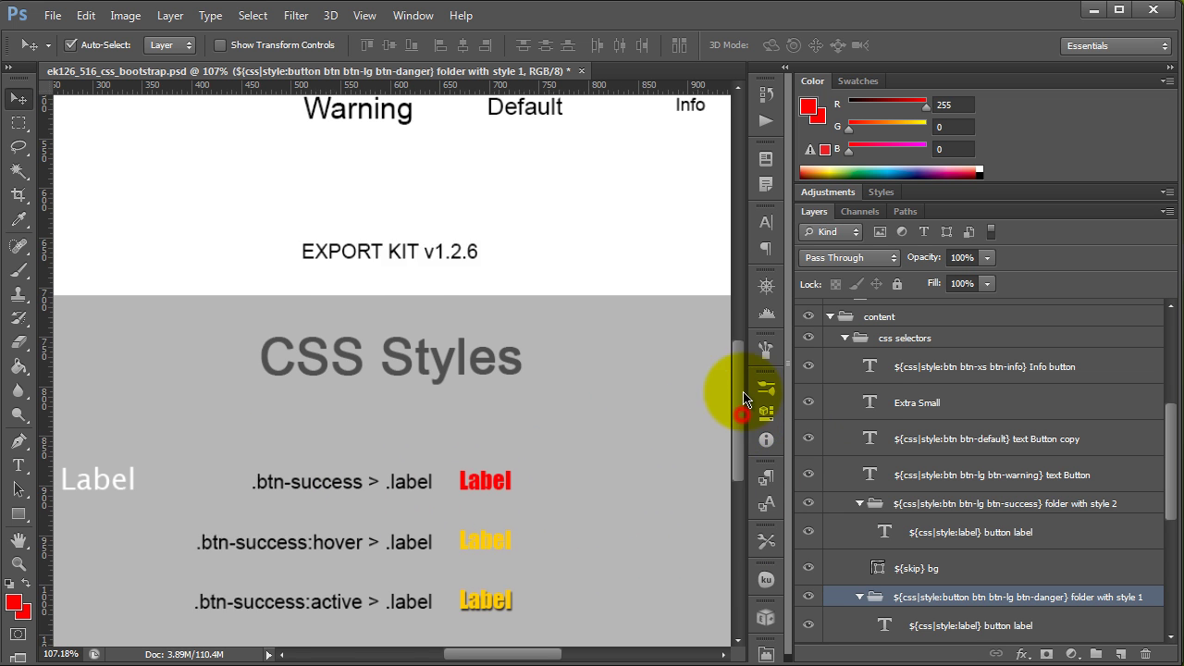
pyautogui.moveTo(482, 654); pyautogui.dragTo(519, 654)
pyautogui.click(546, 298)
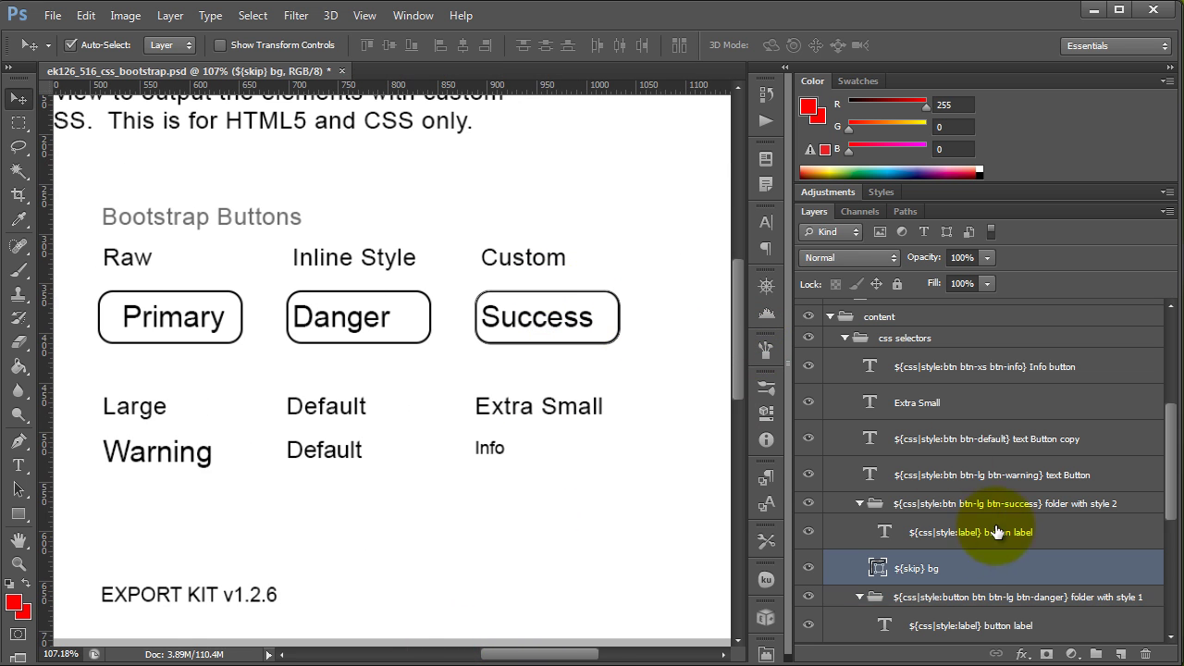
pyautogui.scroll(-4, 435, 556)
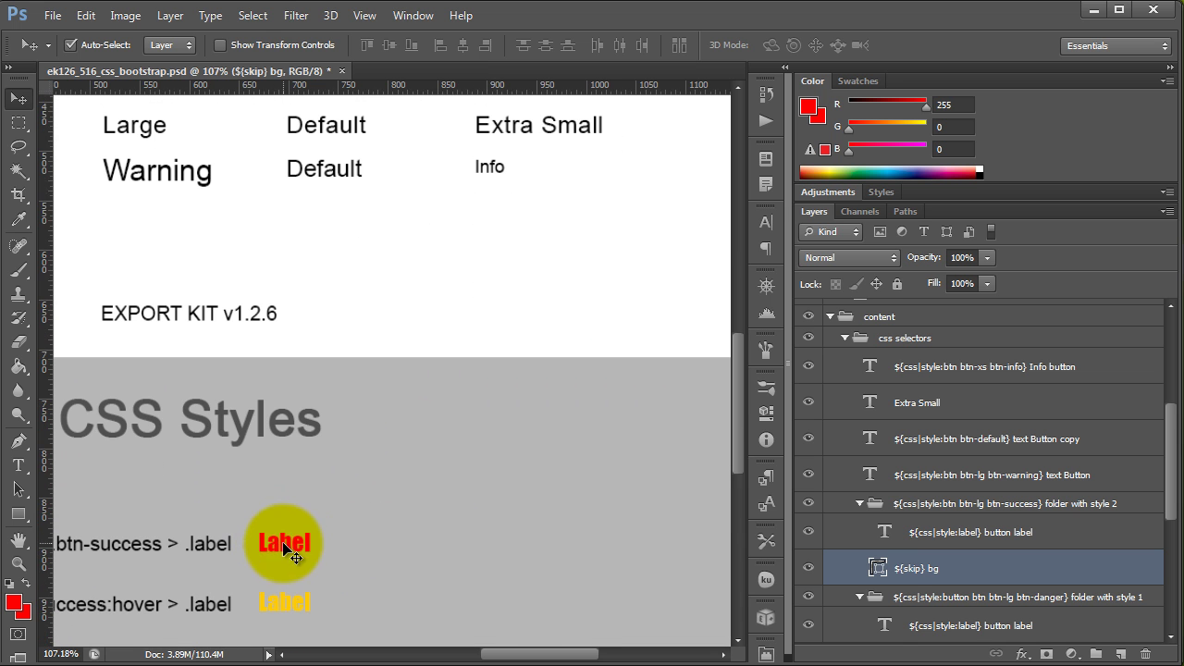
pyautogui.hotkey('ctrl', 'v')
pyautogui.click(959, 339)
pyautogui.moveTo(959, 338); pyautogui.dragTo(914, 391)
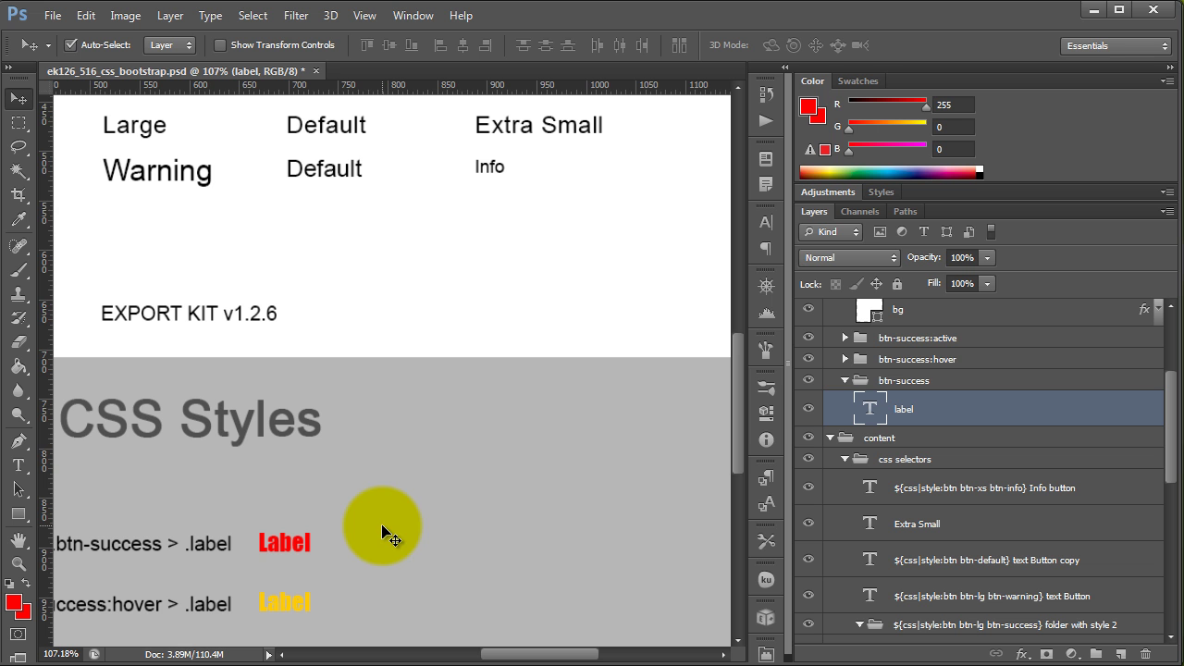
pyautogui.scroll(2, 481, 523)
pyautogui.scroll(-4, 476, 532)
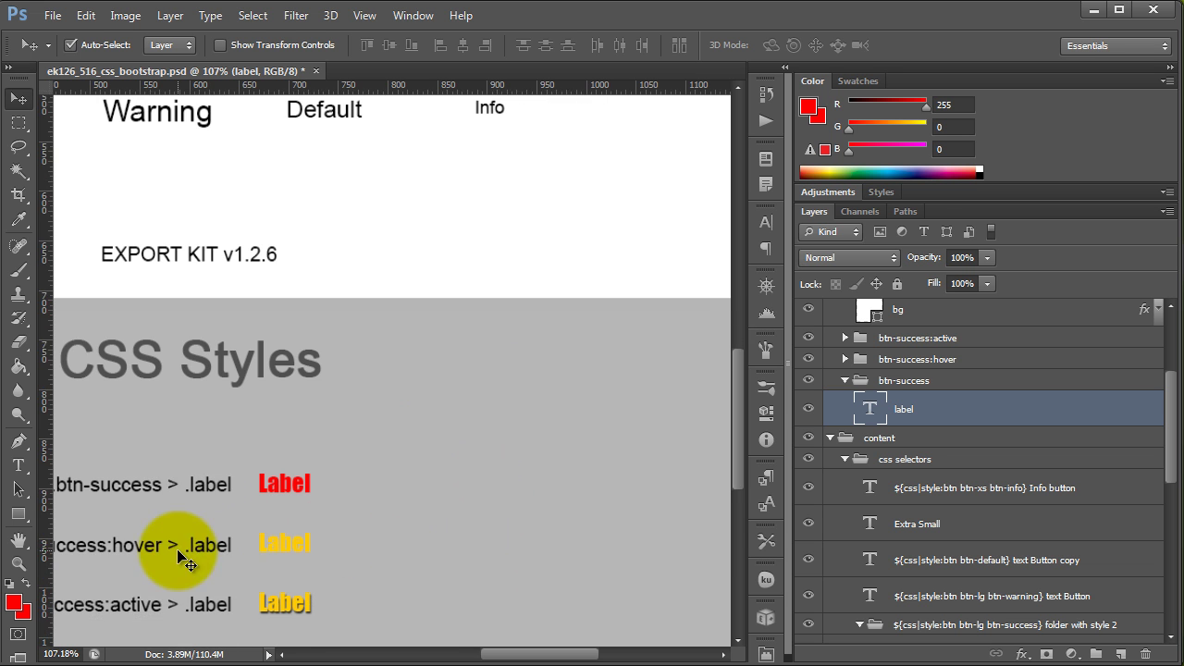
pyautogui.moveTo(508, 653); pyautogui.dragTo(472, 654)
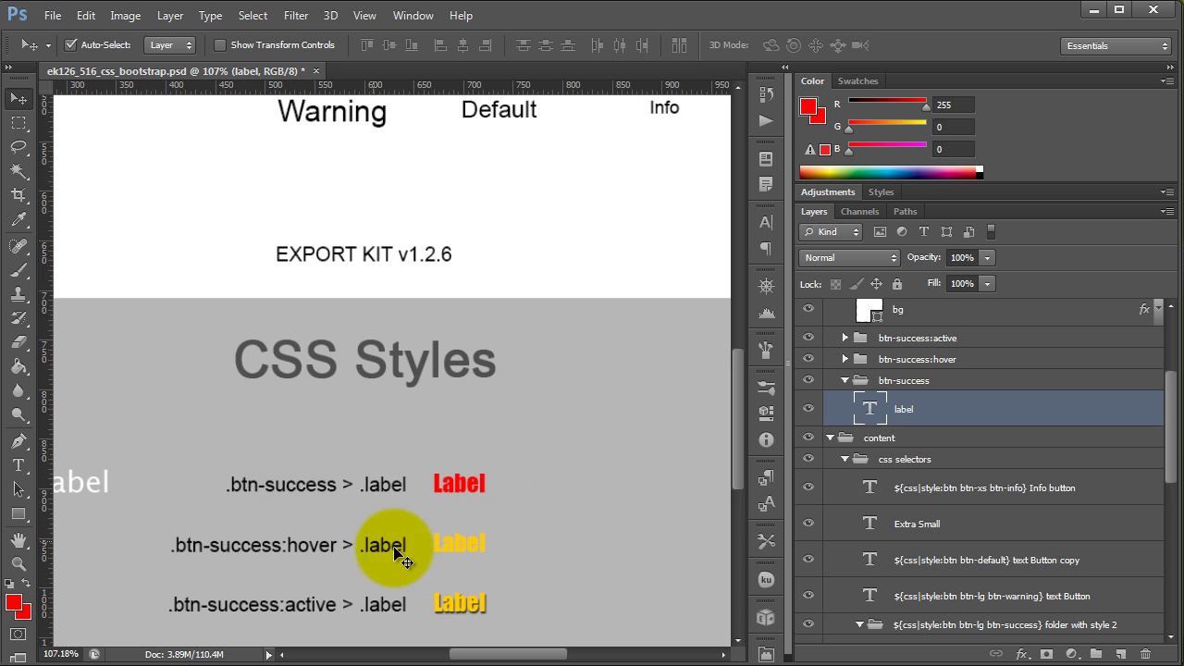
pyautogui.scroll(2, 629, 504)
pyautogui.scroll(4, 611, 495)
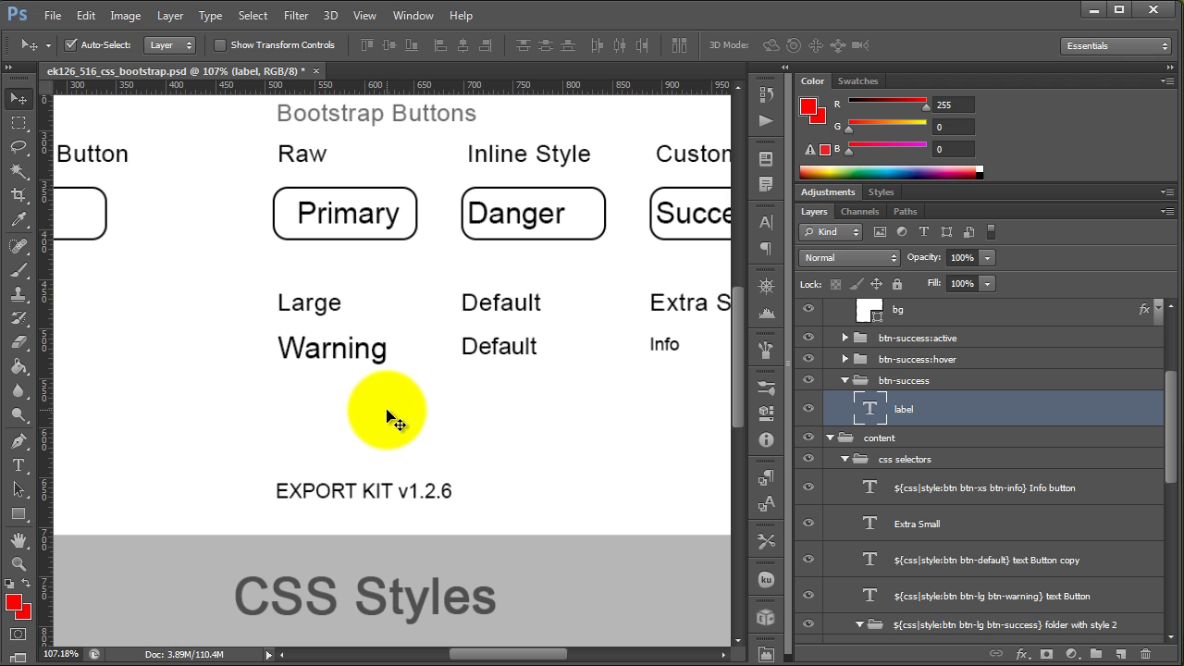
pyautogui.click(331, 352)
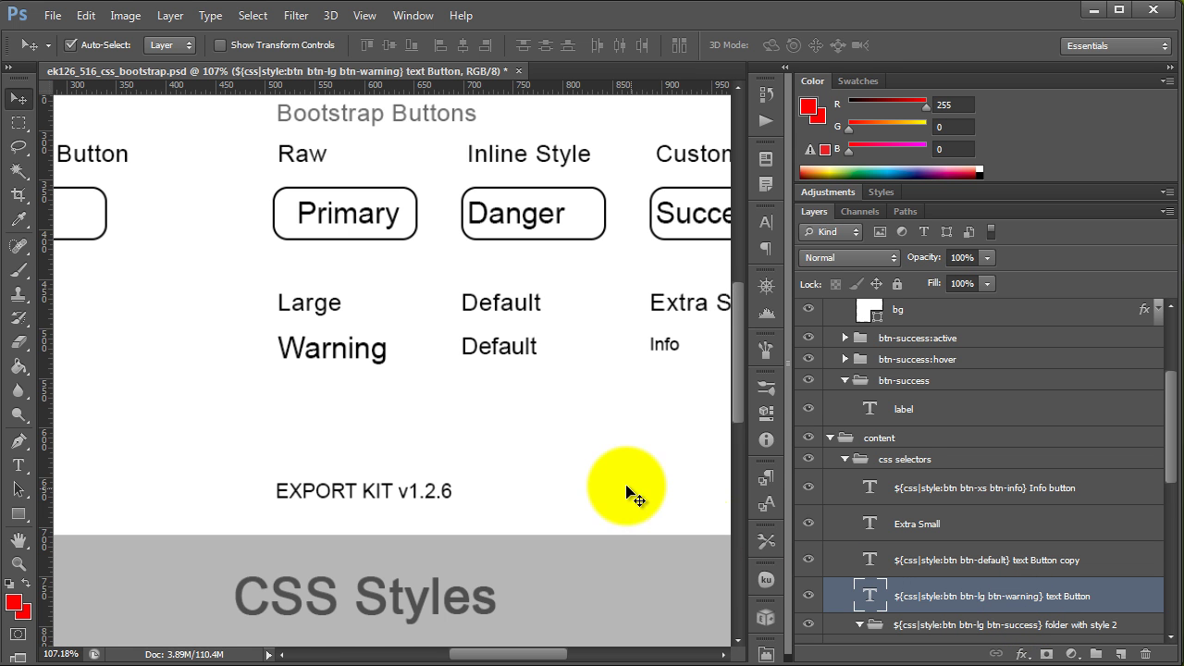
pyautogui.scroll(3, 634, 502)
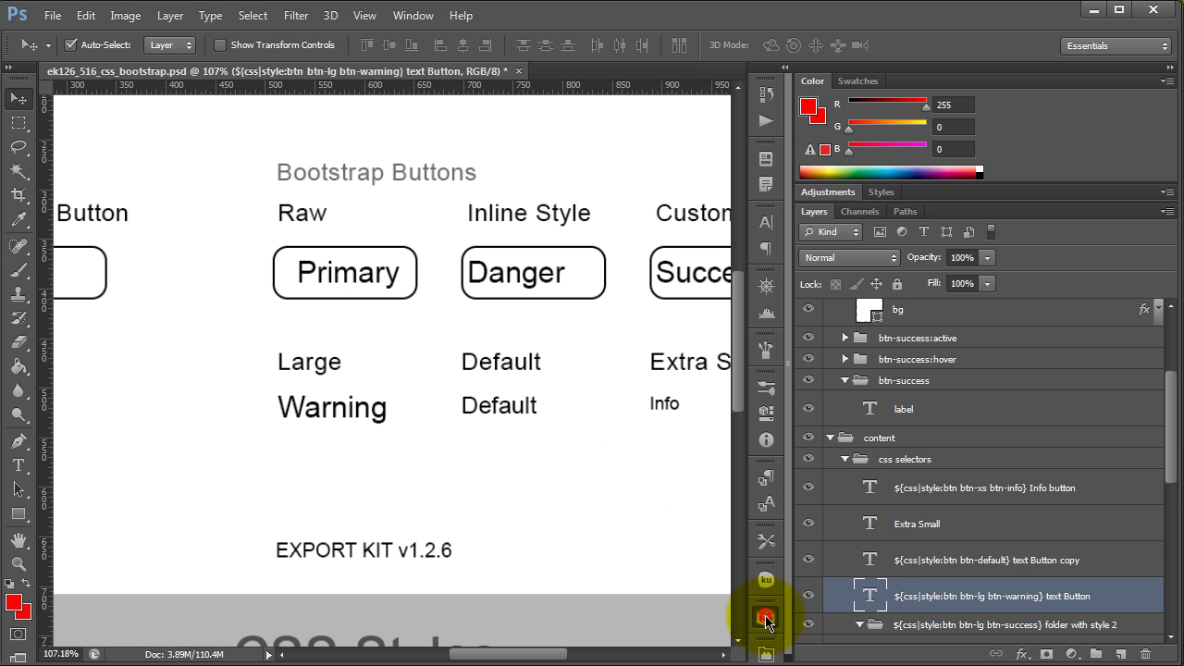
# In Export Kit, choose HTML5 export with custom output, relative positions, layer effects and dynamic height.
pyautogui.click(765, 619)
pyautogui.click(632, 641)
pyautogui.click(675, 309)
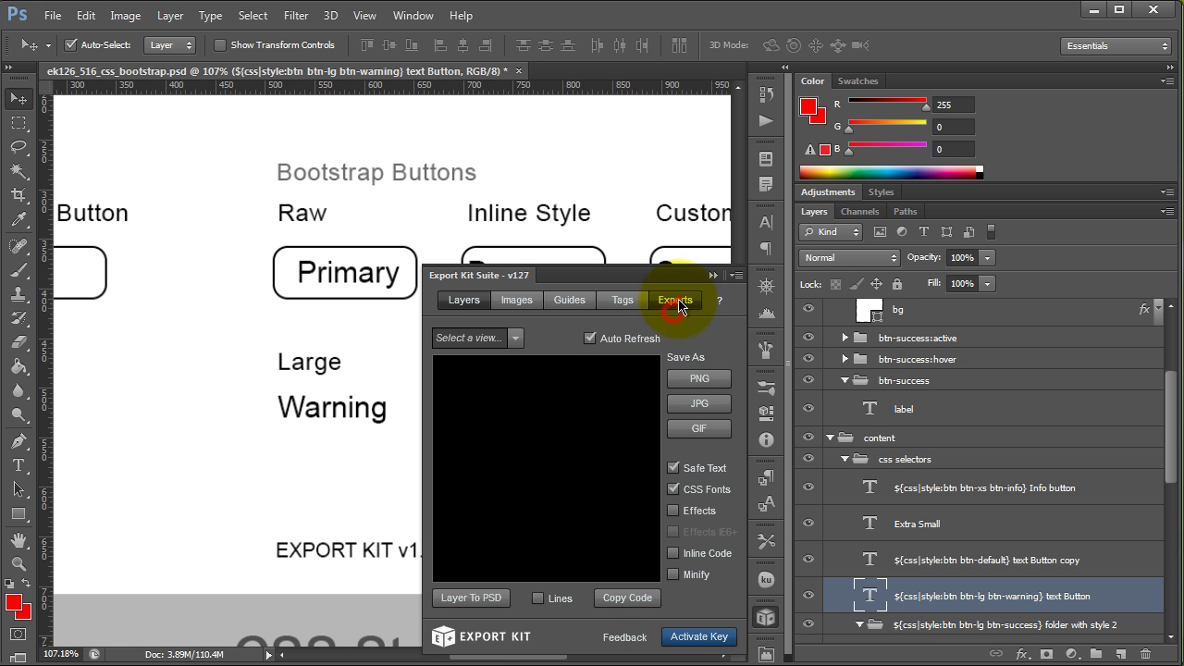
pyautogui.click(549, 213)
pyautogui.click(516, 223)
pyautogui.click(548, 213)
pyautogui.click(495, 234)
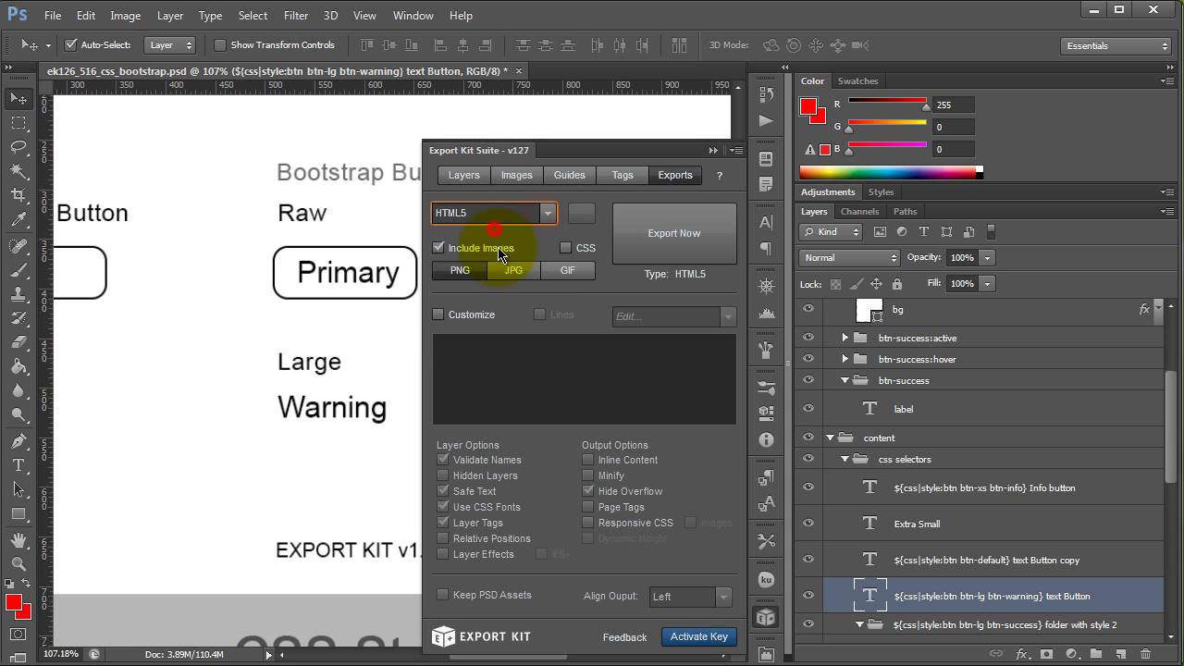
pyautogui.click(439, 314)
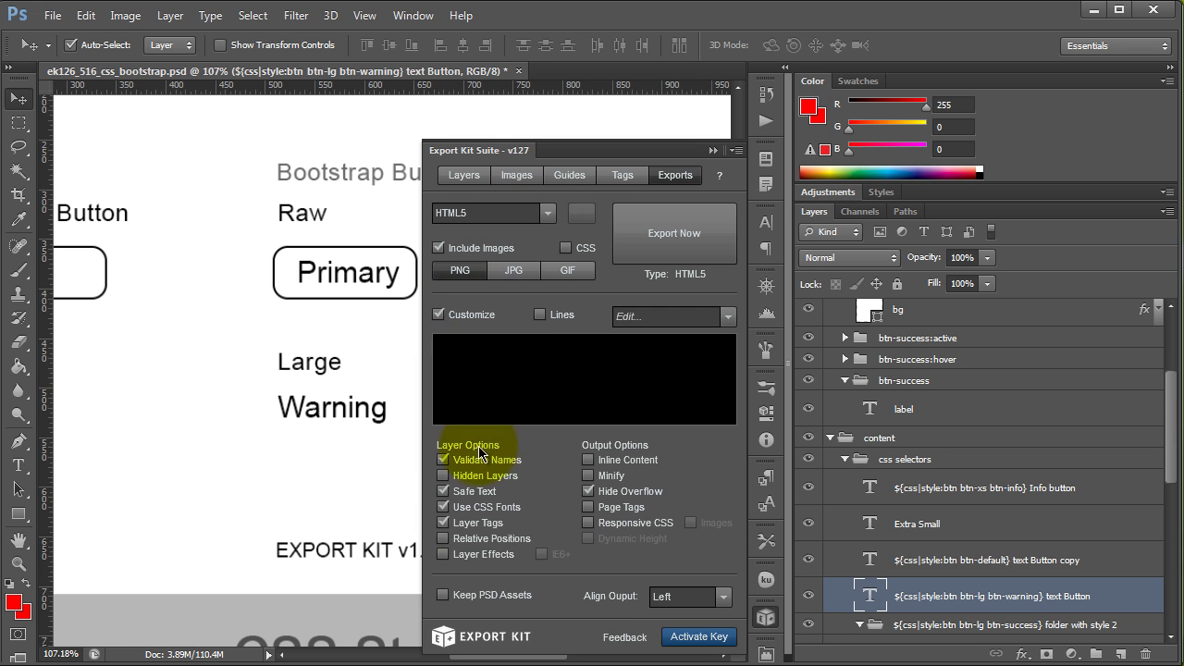
pyautogui.click(490, 539)
pyautogui.click(500, 554)
pyautogui.click(632, 542)
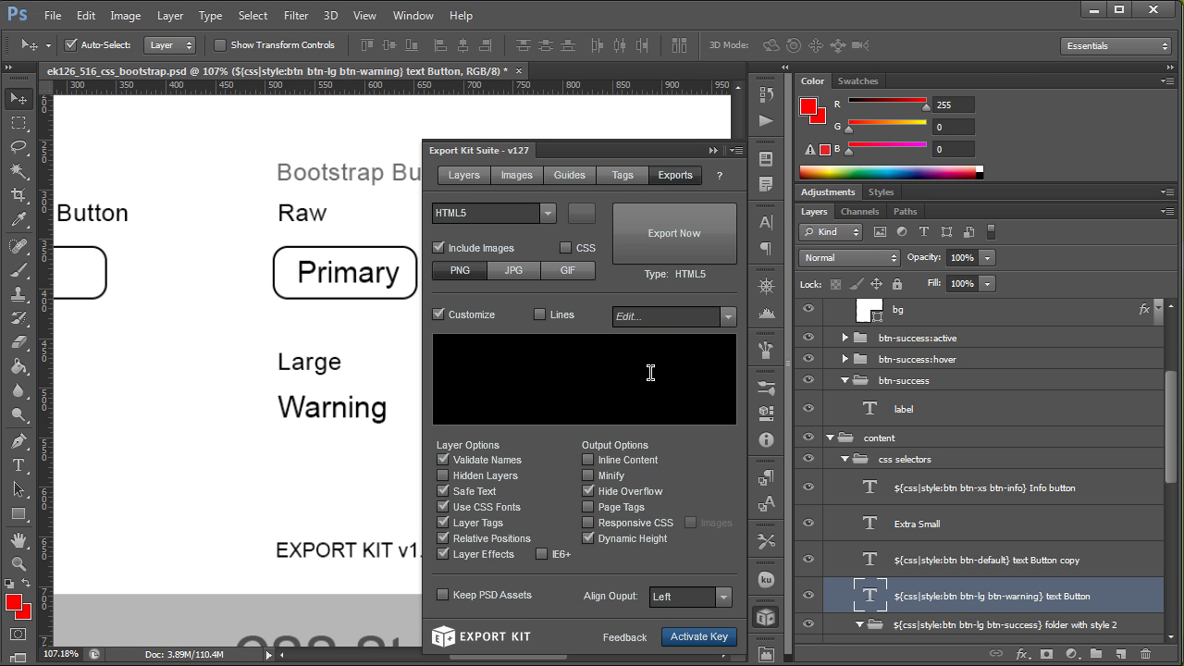
# Paste the Bootstrap 3.2.0 stylesheet link into Custom HEAD and run Export Now.
pyautogui.click(728, 316)
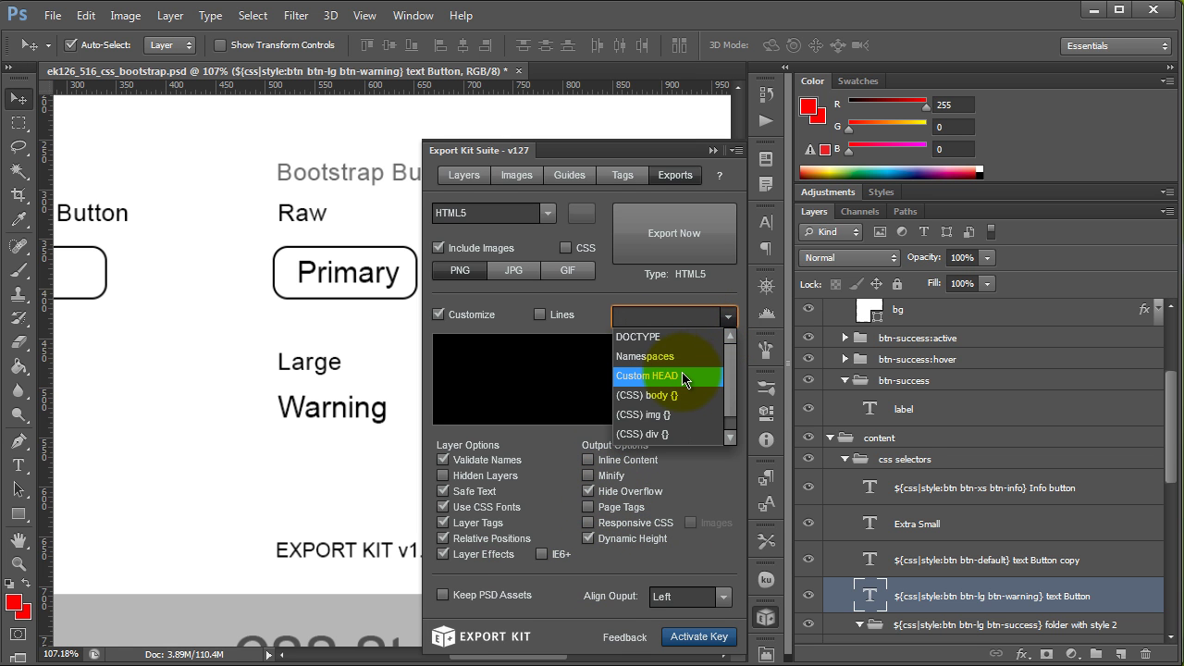
pyautogui.click(685, 381)
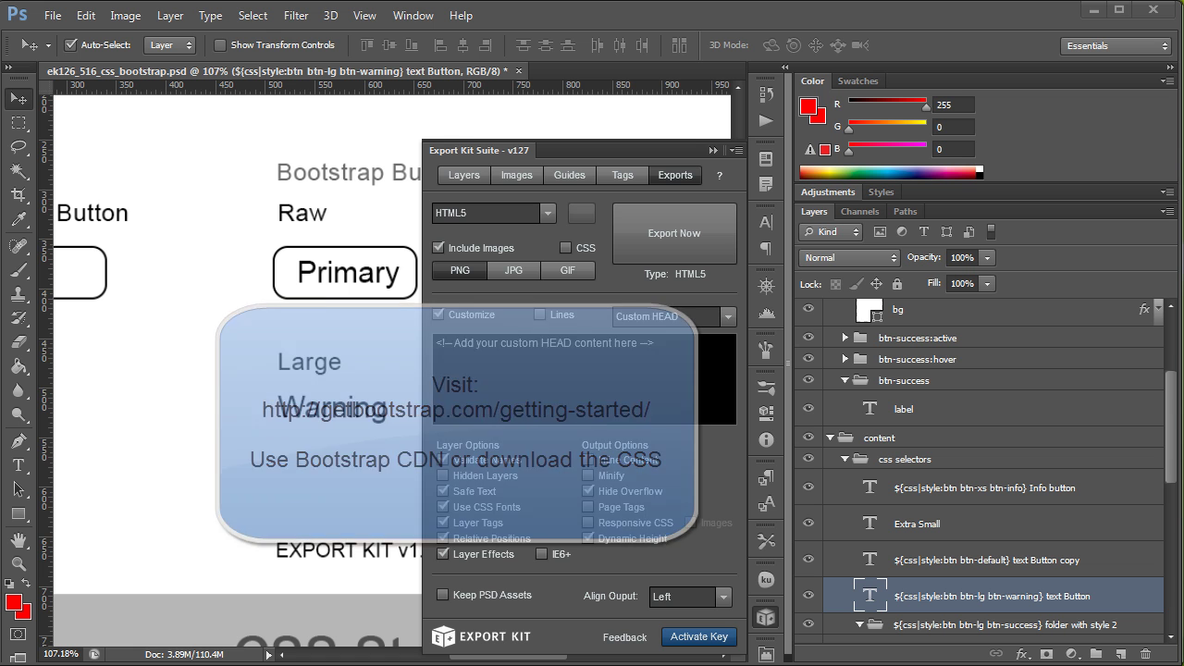
pyautogui.click(542, 389)
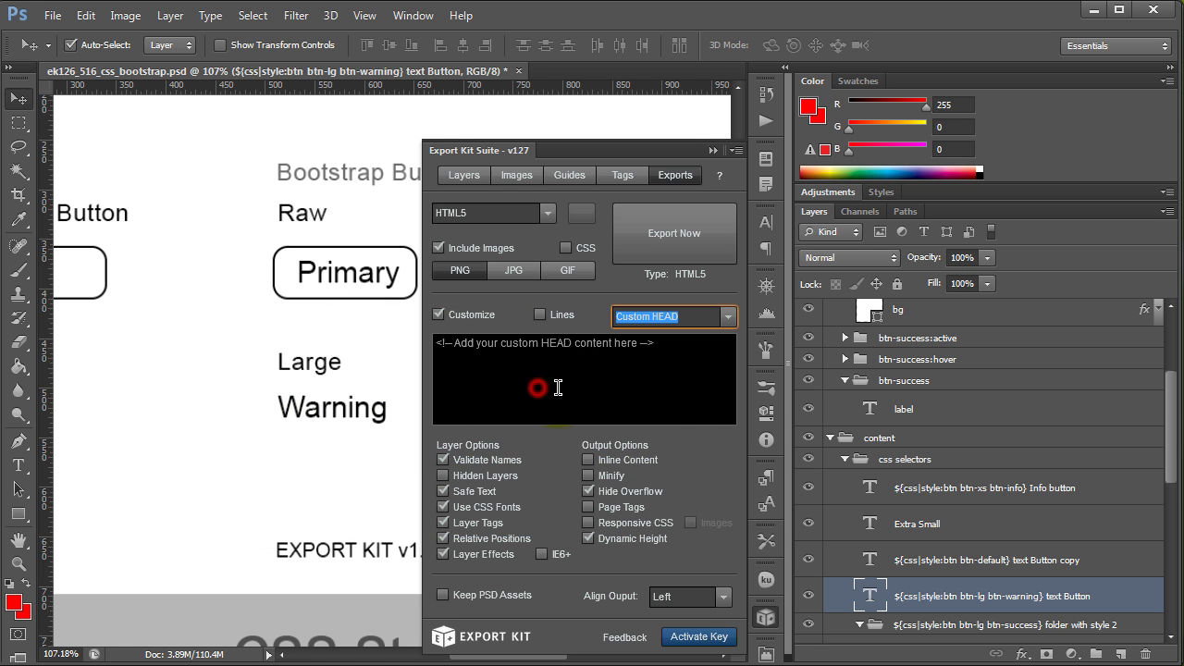
pyautogui.write('<link rel="stylesheet" href="https://maxcdn.bootstrapcdn.com/bootstrap/3.2.0/css/bootstrap.min.css">')
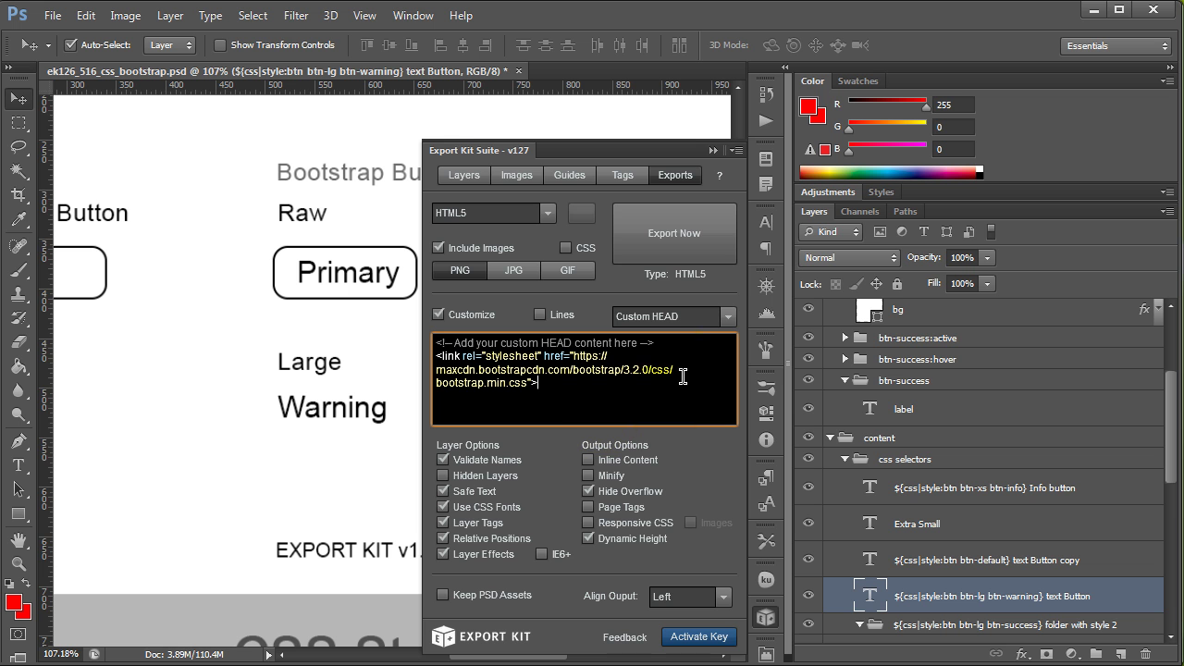
pyautogui.click(674, 233)
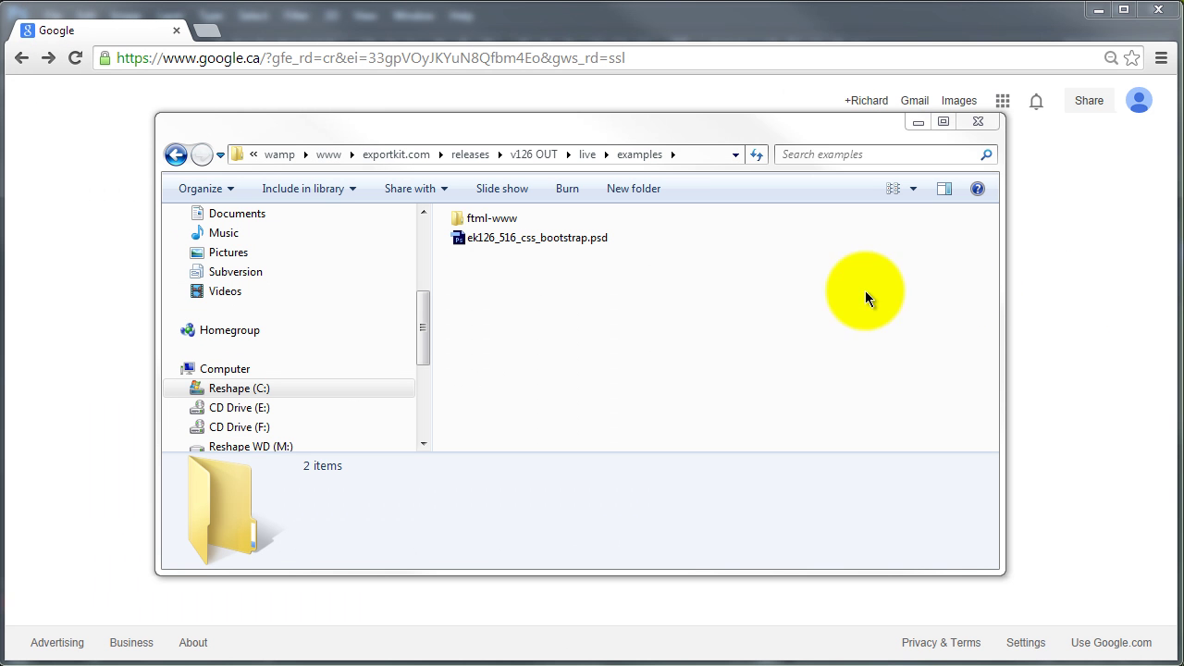
# Open ftml-www\html5 and load ek126_516_css_bootstrap.html into Chrome.
pyautogui.doubleClick(507, 220)
pyautogui.click(525, 242)
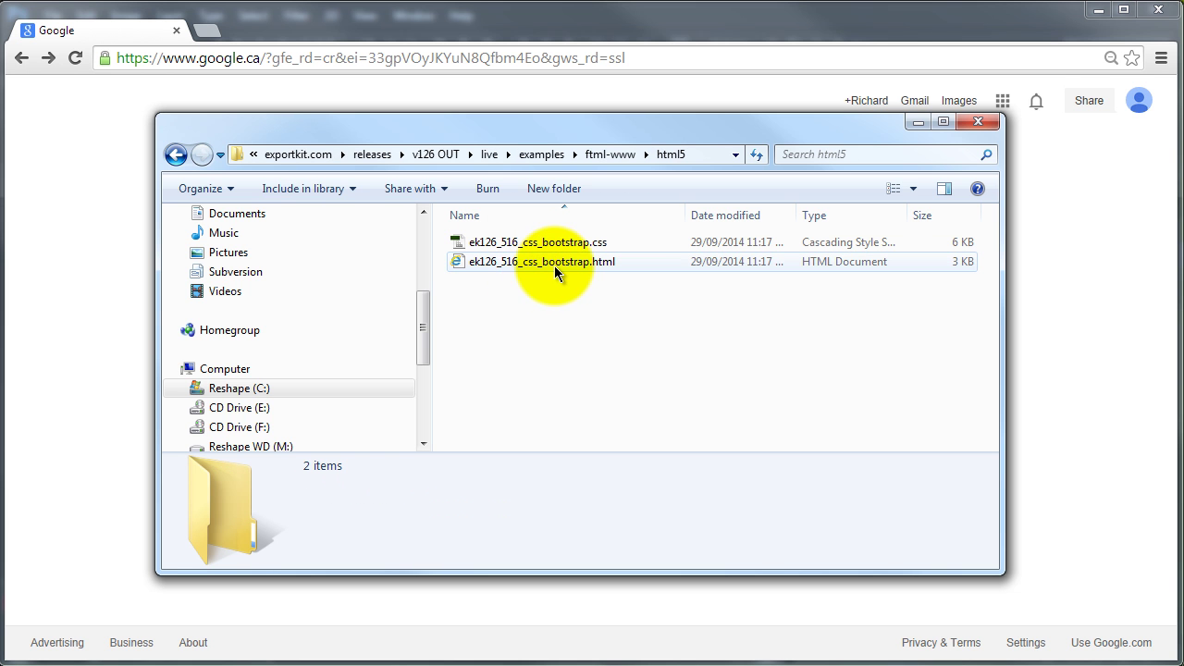
pyautogui.click(552, 264)
pyautogui.moveTo(518, 267); pyautogui.dragTo(65, 245)
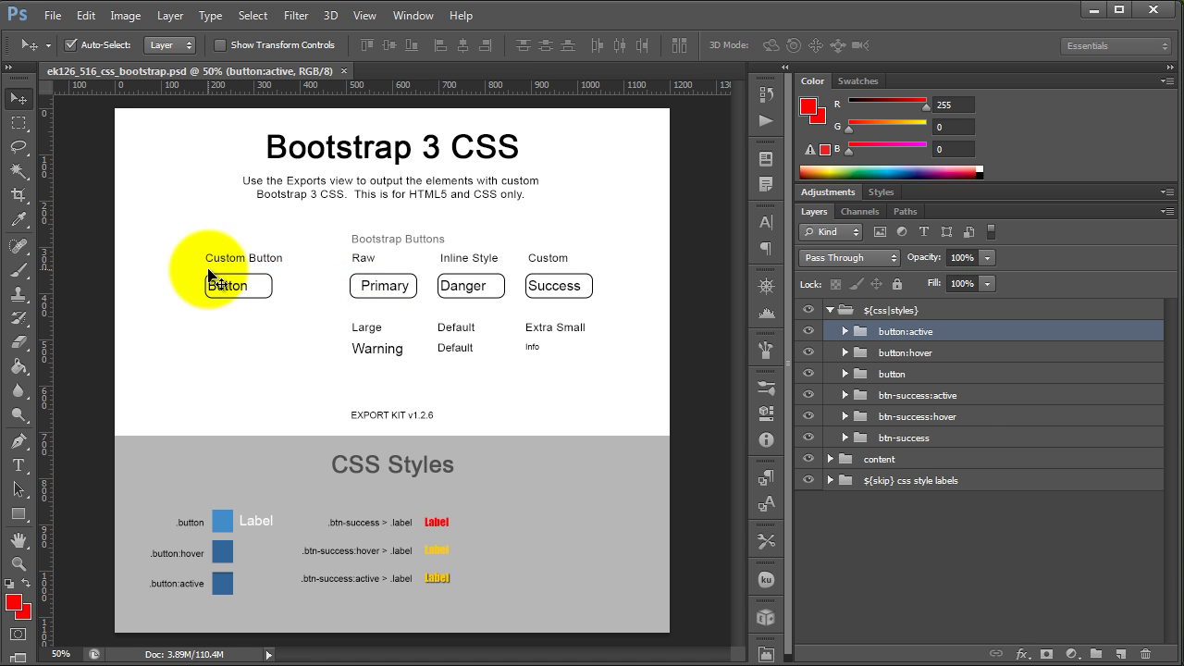
# Auto-select the Custom Button and the .button swatch to locate their bg layers.
pyautogui.click(248, 289)
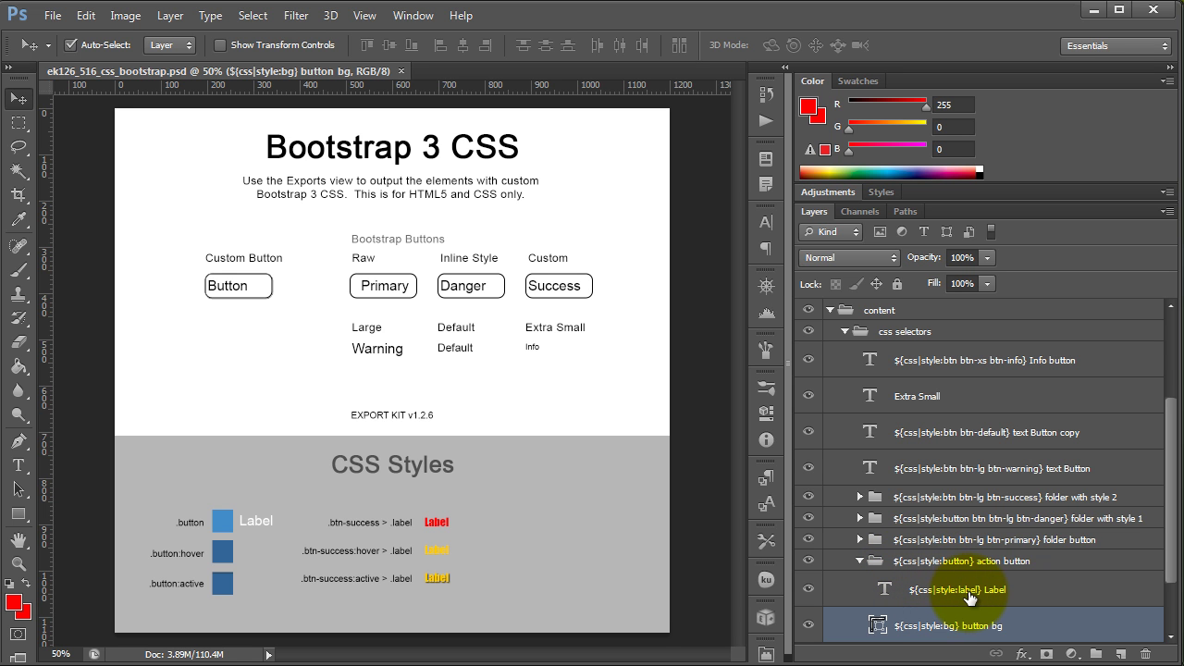
pyautogui.click(229, 534)
pyautogui.scroll(3, 887, 388)
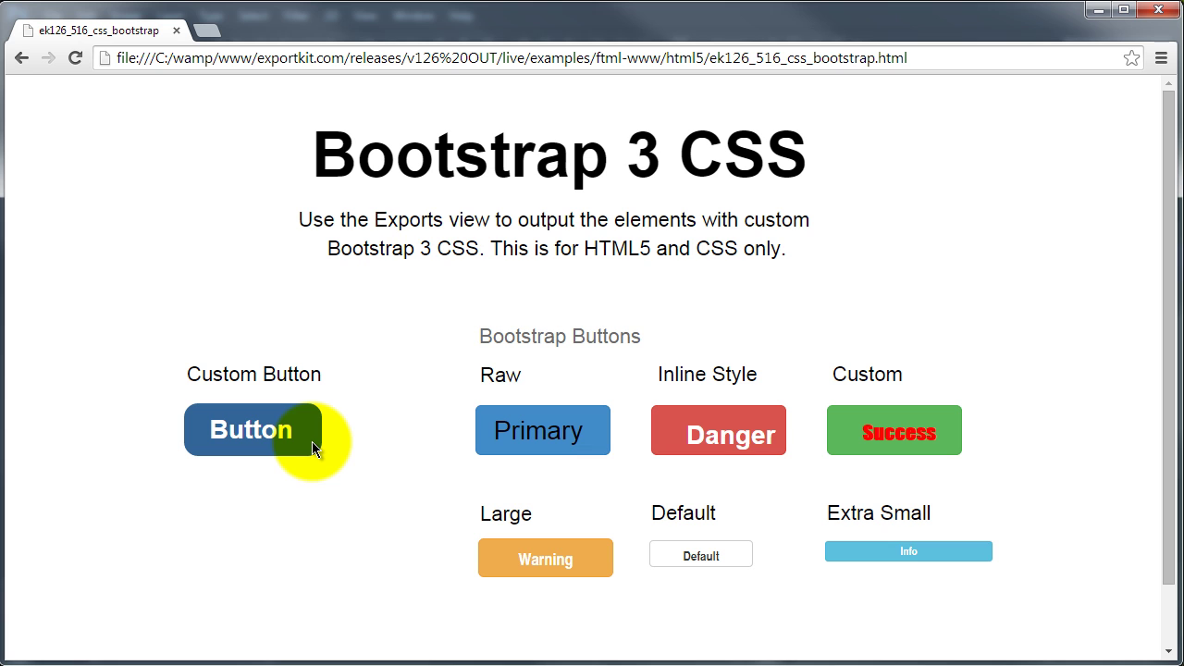
pyautogui.click(312, 441)
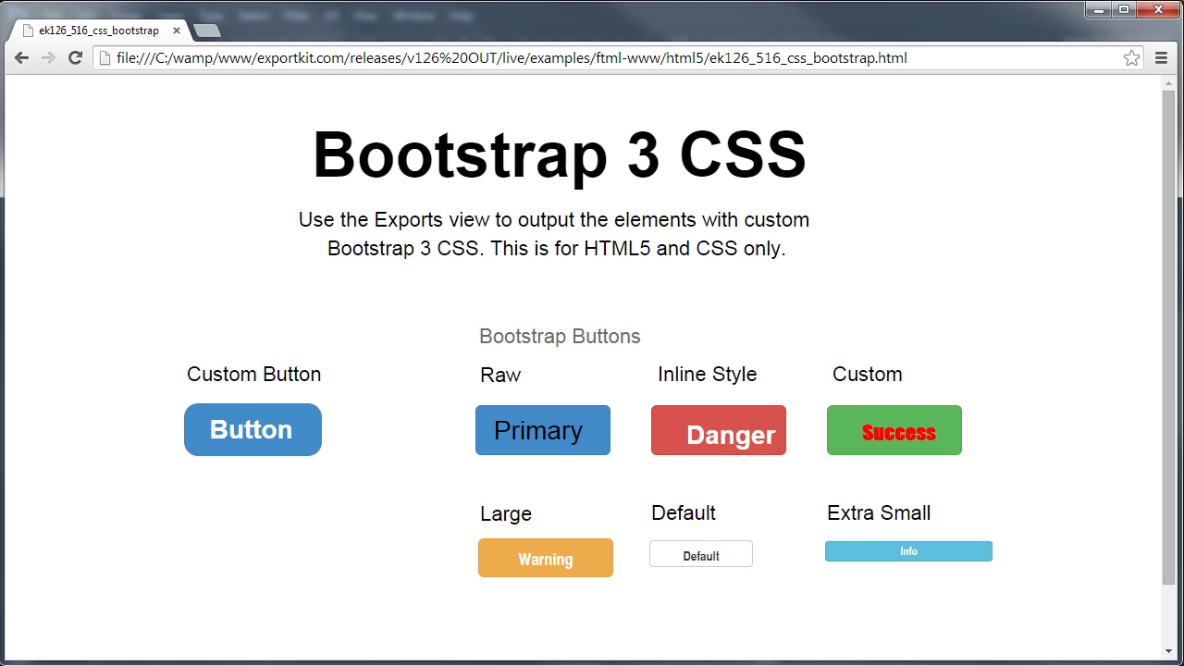
pyautogui.click(403, 665)
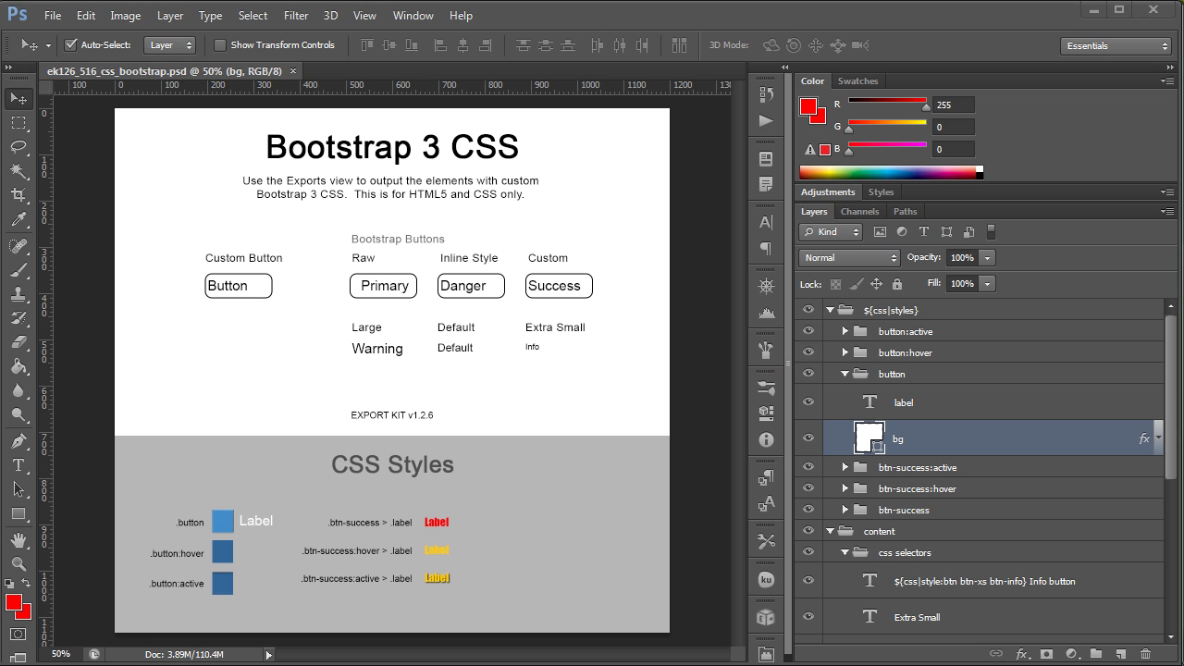
# Locate the Primary button's ${skip} bg layer, then switch to the exported page in Chrome.
pyautogui.click(361, 293)
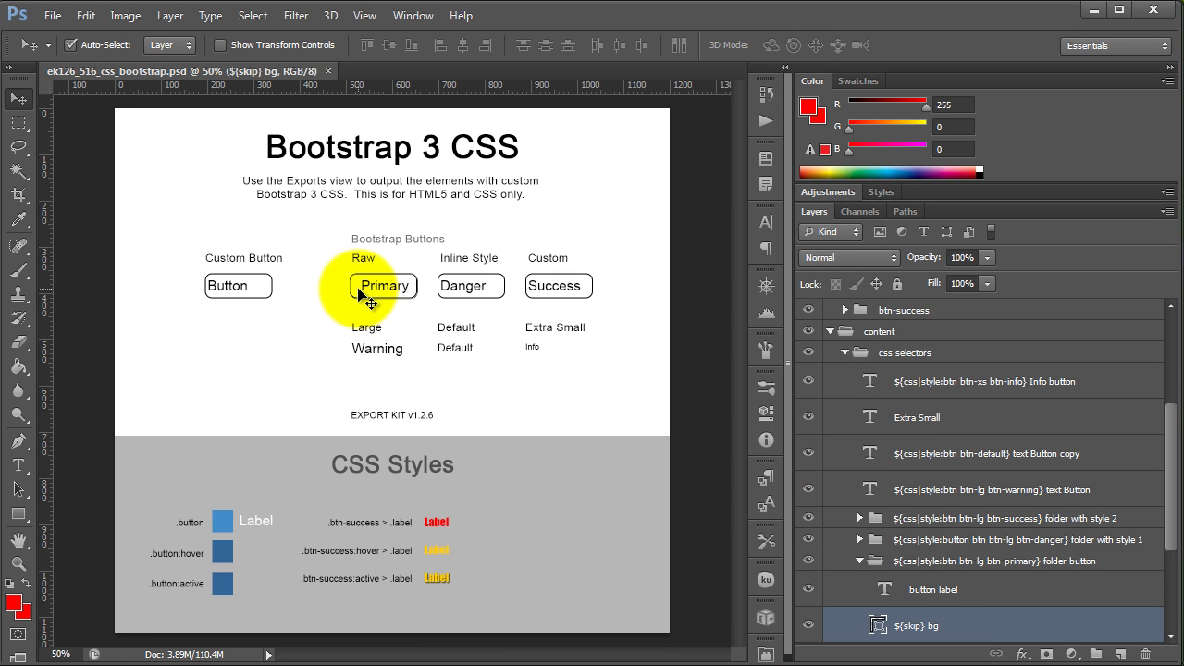
pyautogui.scroll(4, 398, 309)
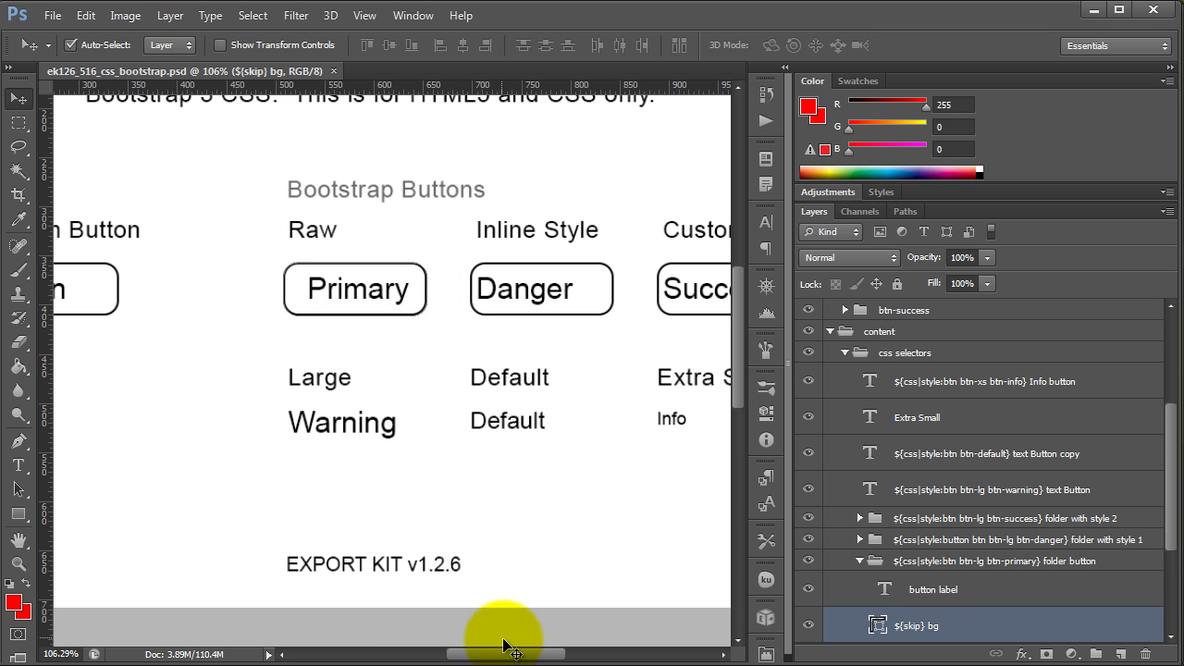
pyautogui.moveTo(490, 652); pyautogui.dragTo(522, 660)
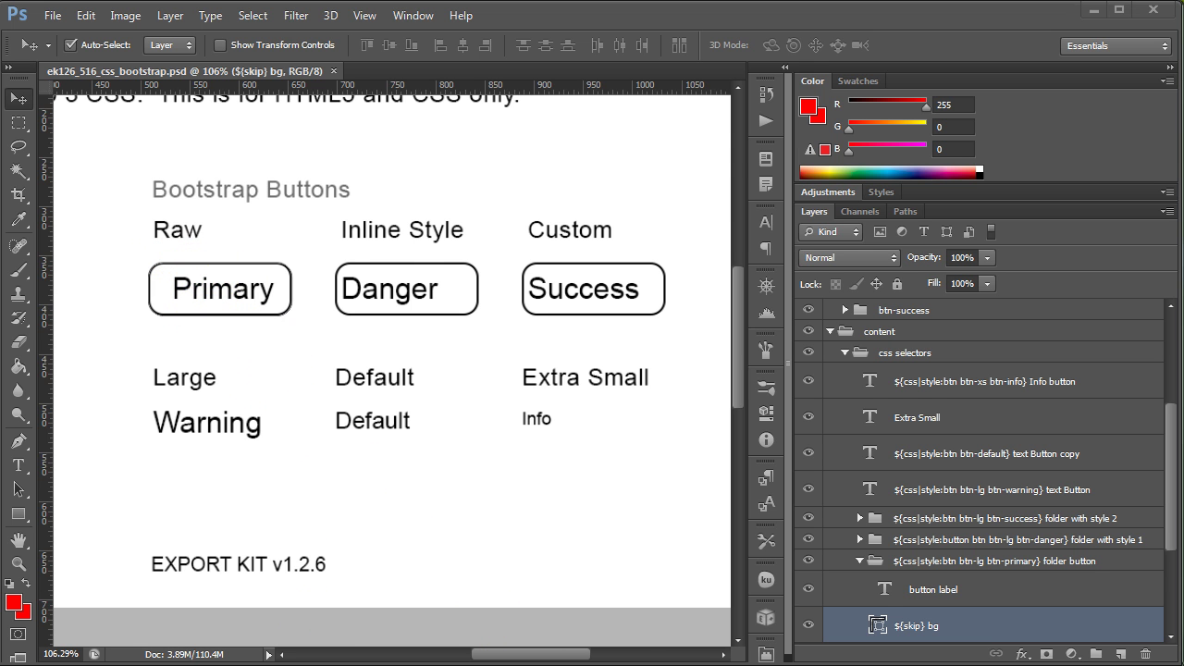
pyautogui.hotkey('alt', 'Tab')
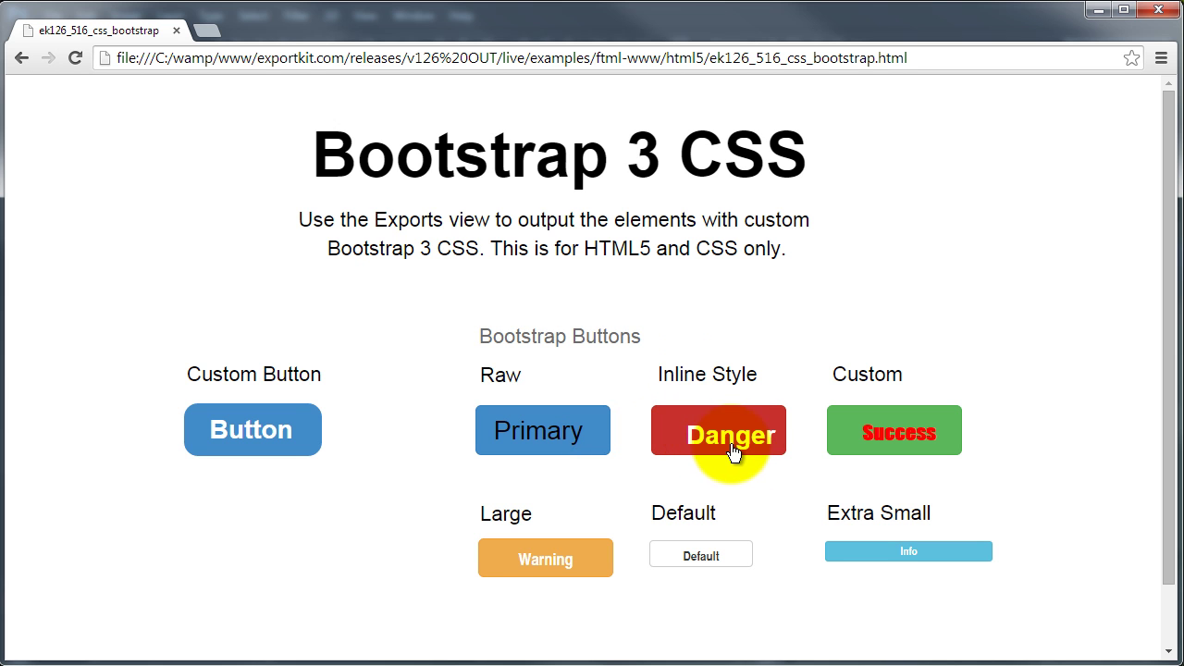
# In Chrome, test the Custom Button's hover and press styles, then press the Success button.
pyautogui.click(217, 432)
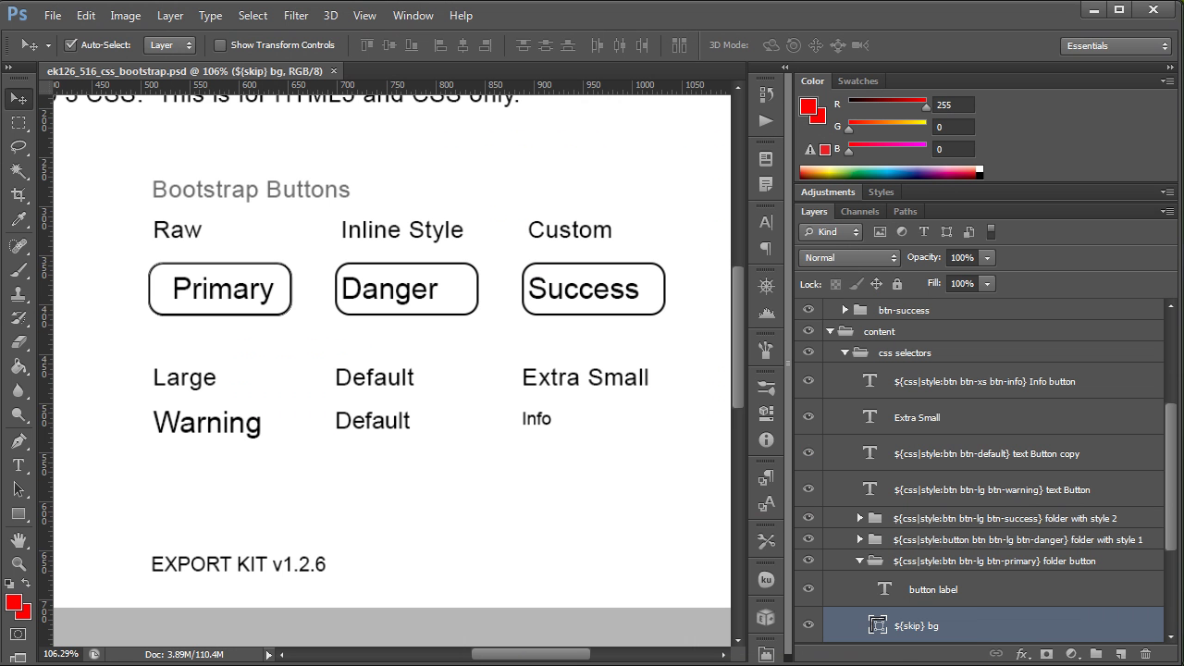
pyautogui.scroll(-3, 530, 495)
pyautogui.scroll(-4, 530, 504)
pyautogui.moveTo(537, 661); pyautogui.dragTo(513, 659)
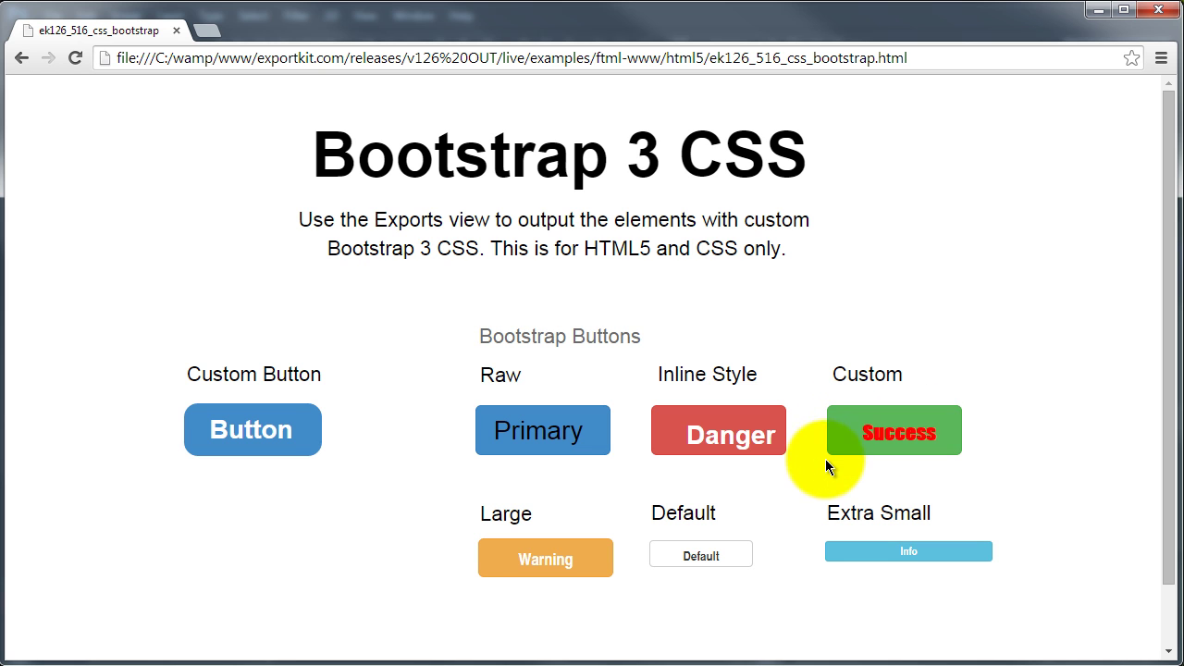
pyautogui.click(843, 439)
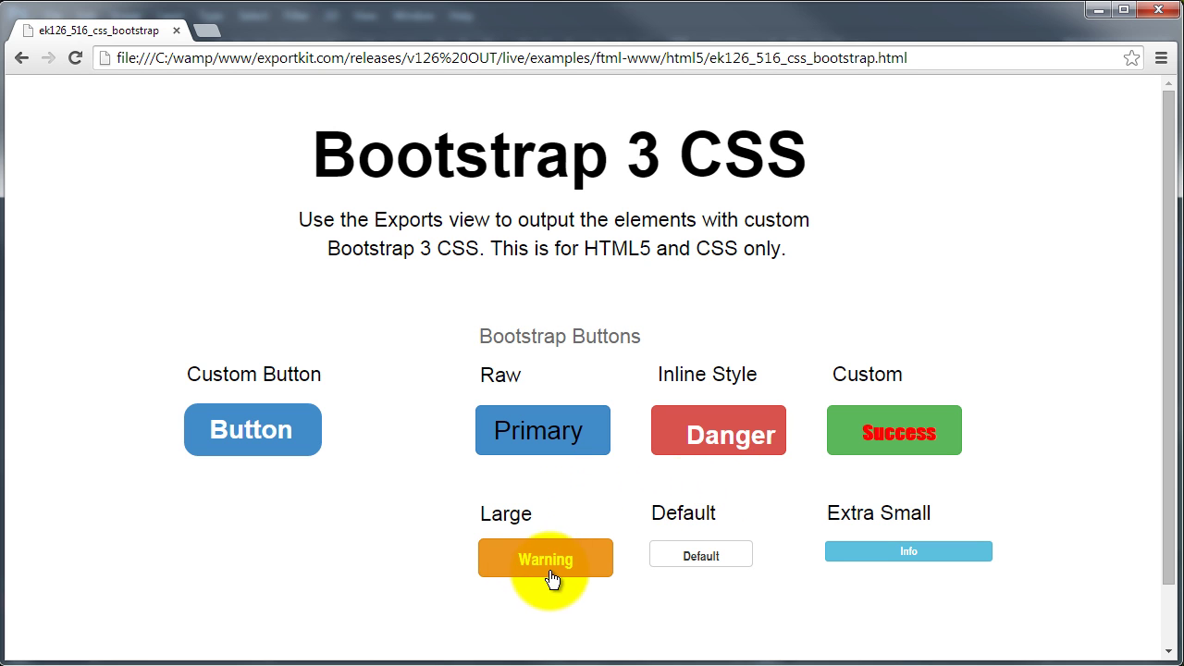
# Back in Photoshop, check the Warning (30 px), Default (24 px) and Info (18 px) texts and layer names, then commit.
pyautogui.hotkey('alt', 'Tab')
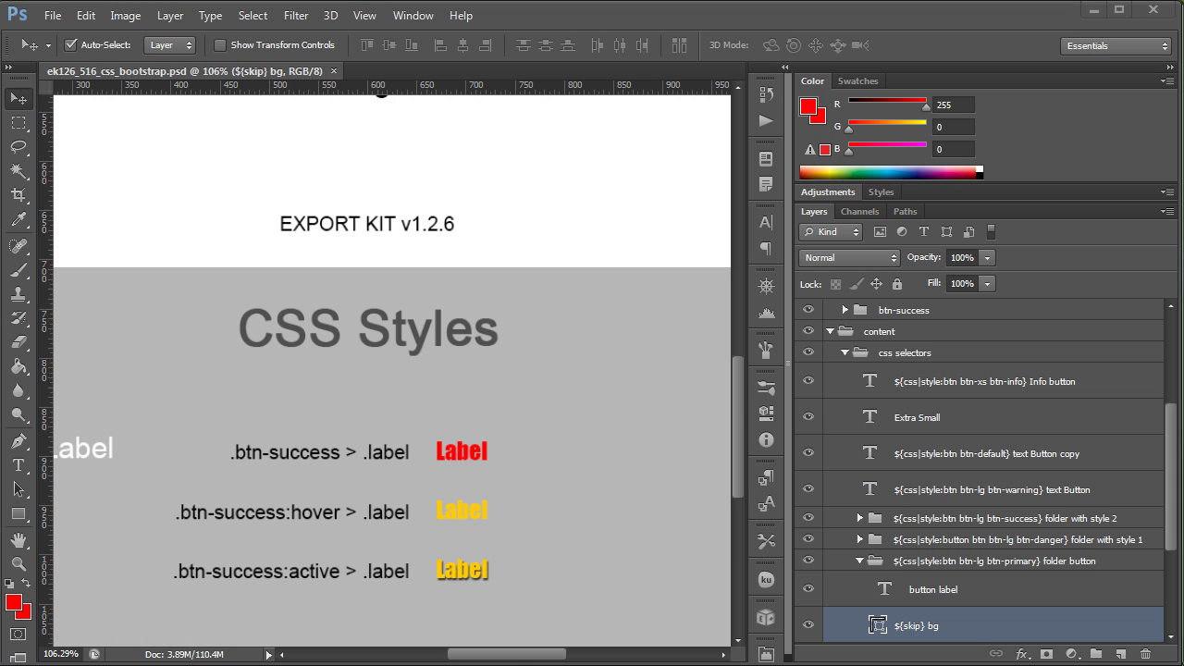
pyautogui.scroll(5, 458, 370)
pyautogui.scroll(2, 477, 433)
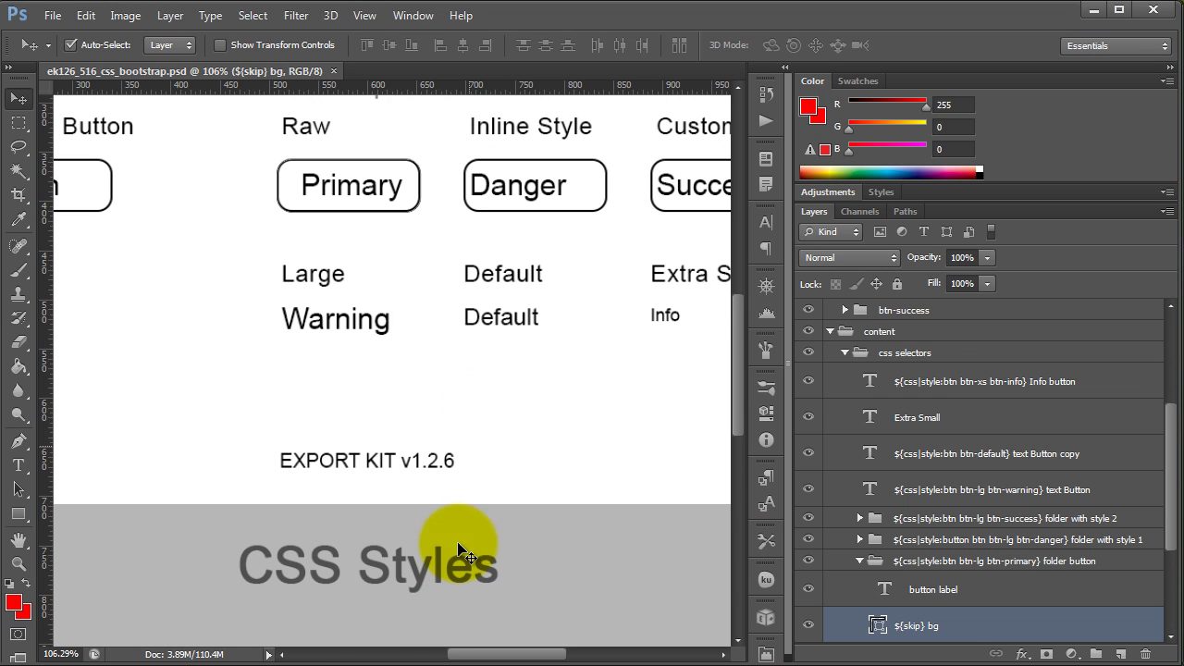
pyautogui.hscroll(4, 499, 635)
pyautogui.click(213, 321)
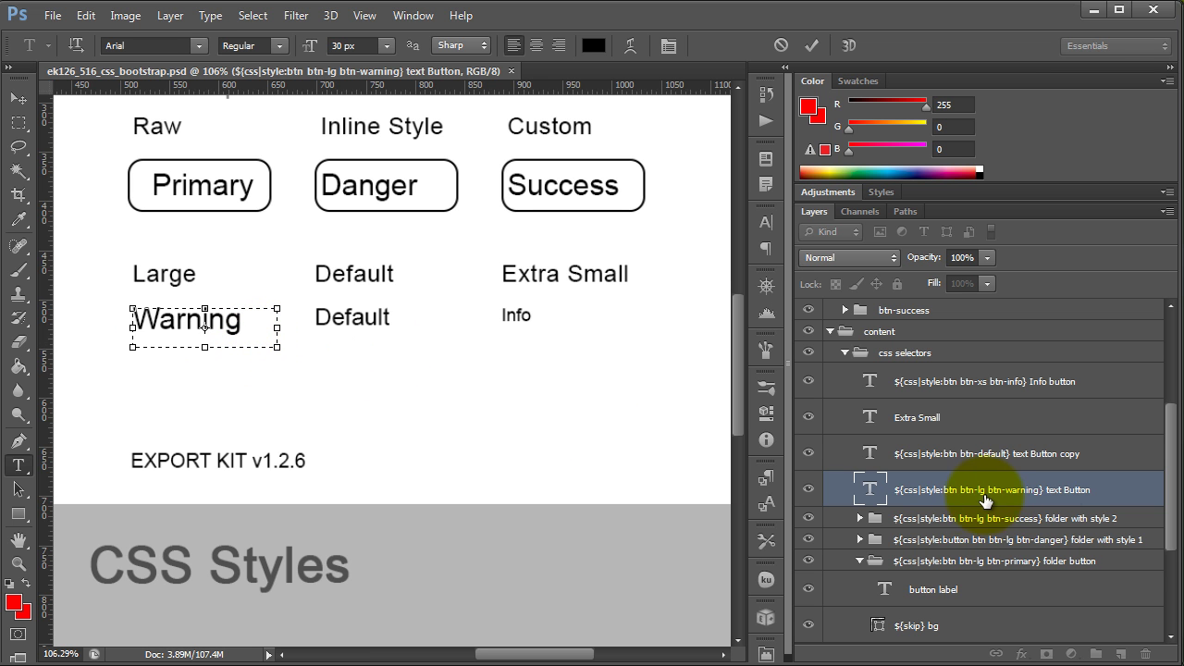
pyautogui.click(347, 318)
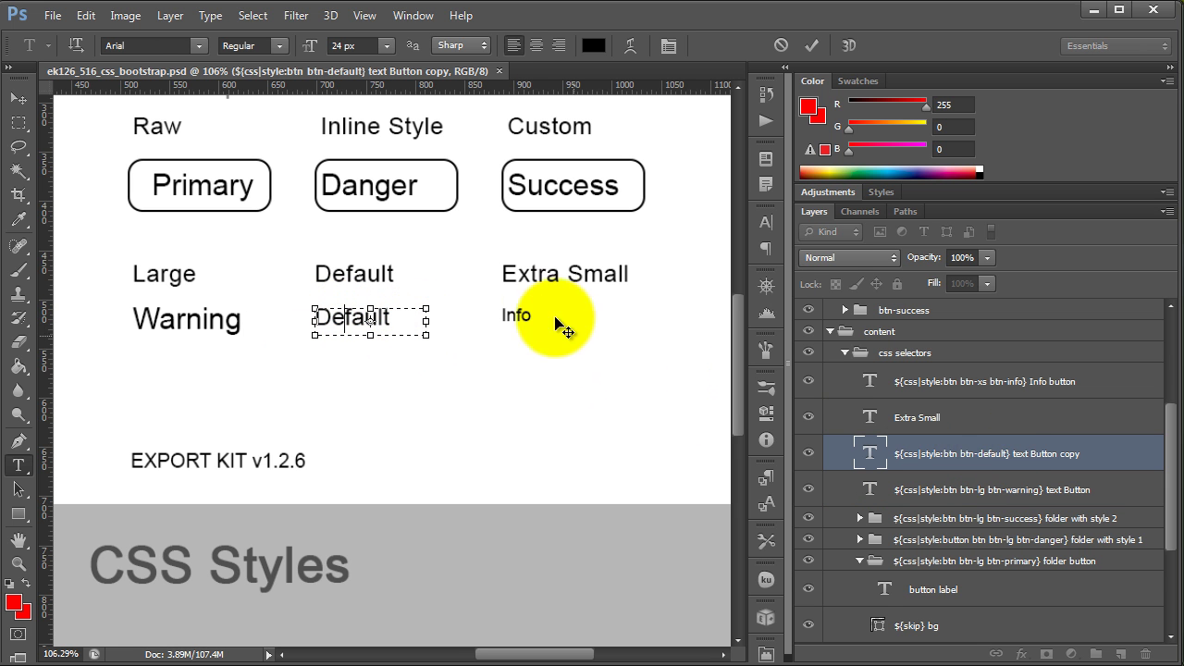
pyautogui.click(516, 316)
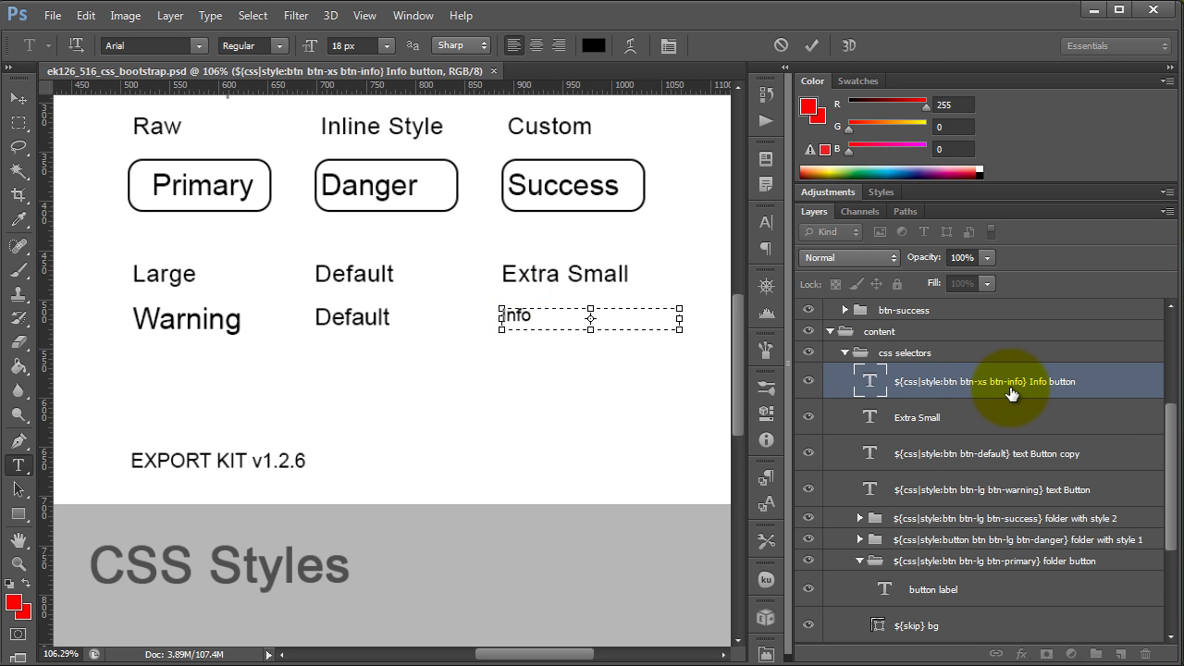
pyautogui.click(443, 576)
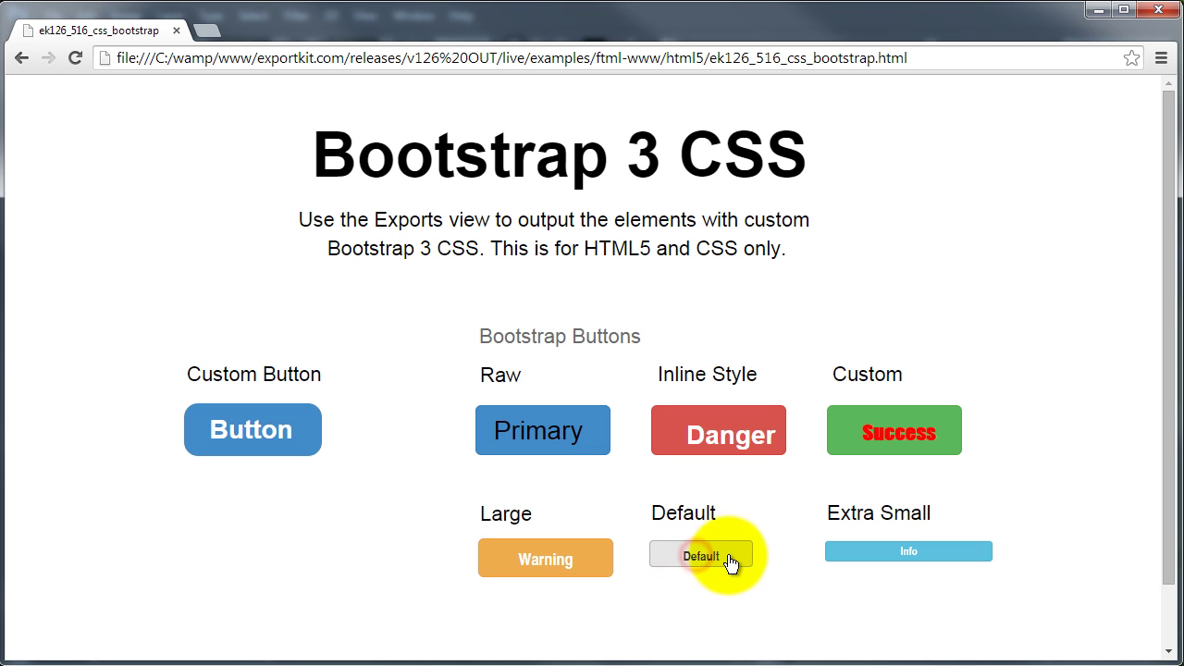
# Scroll the exported page in Chrome and click the Custom Button to check its style.
pyautogui.scroll(-1, 358, 527)
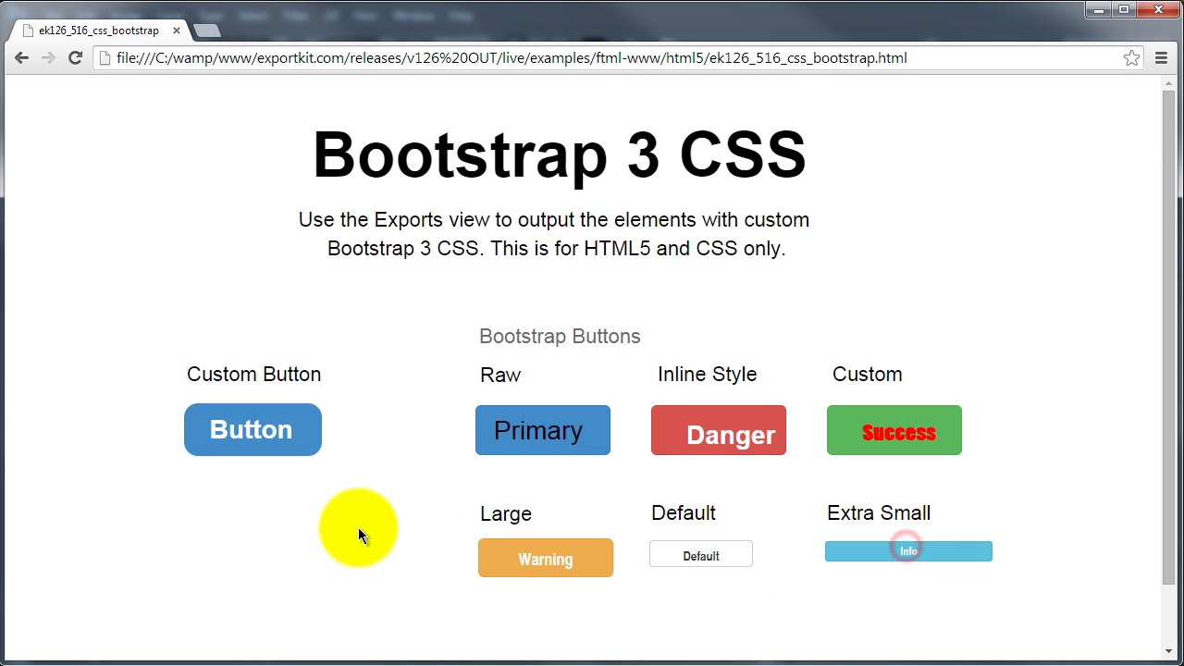
pyautogui.scroll(1, 358, 534)
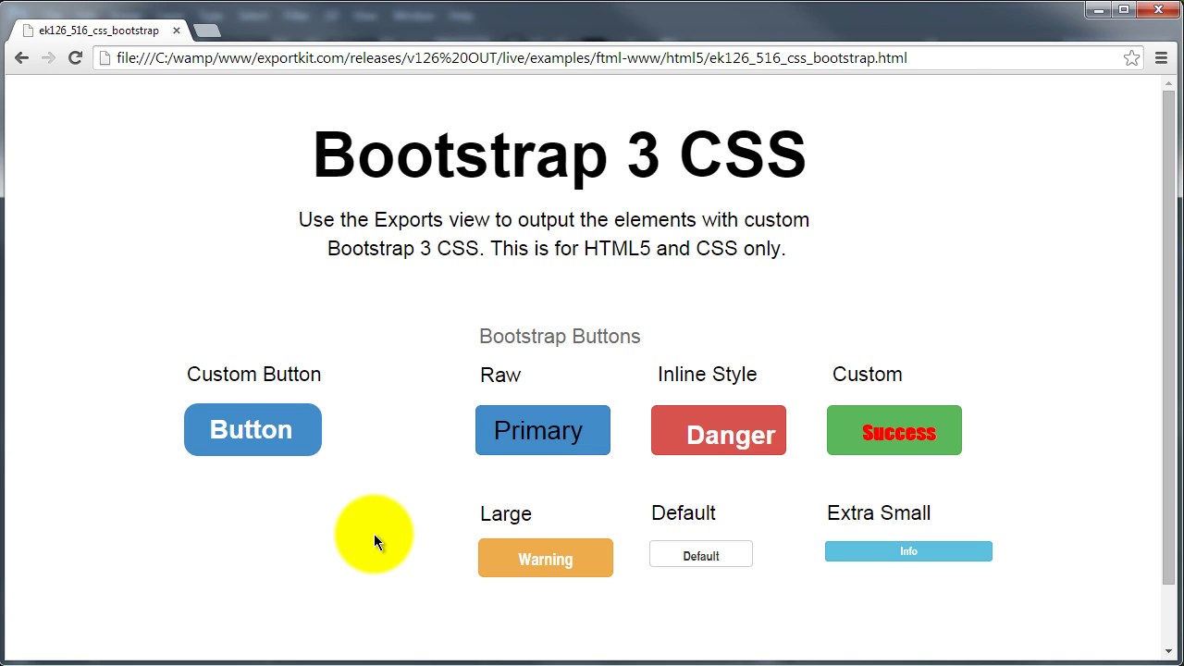
pyautogui.click(313, 428)
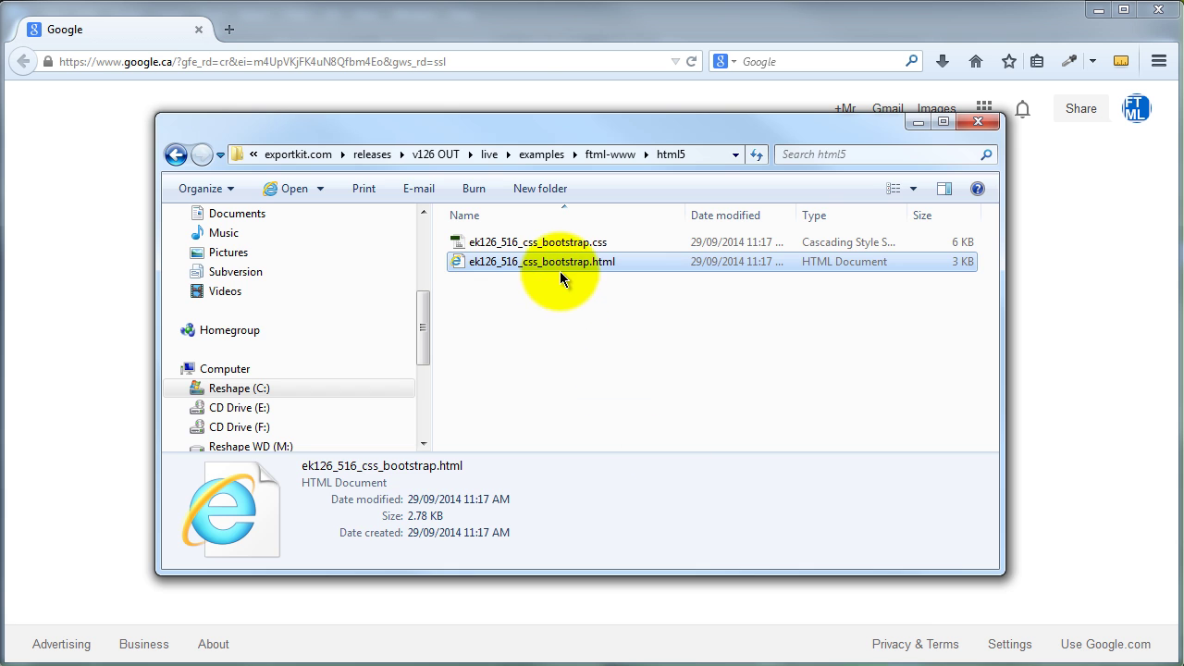
# Load ek126_516_css_bootstrap.html into Firefox and test the Custom Button's text selection.
pyautogui.moveTo(560, 277); pyautogui.dragTo(46, 239)
pyautogui.click(88, 452)
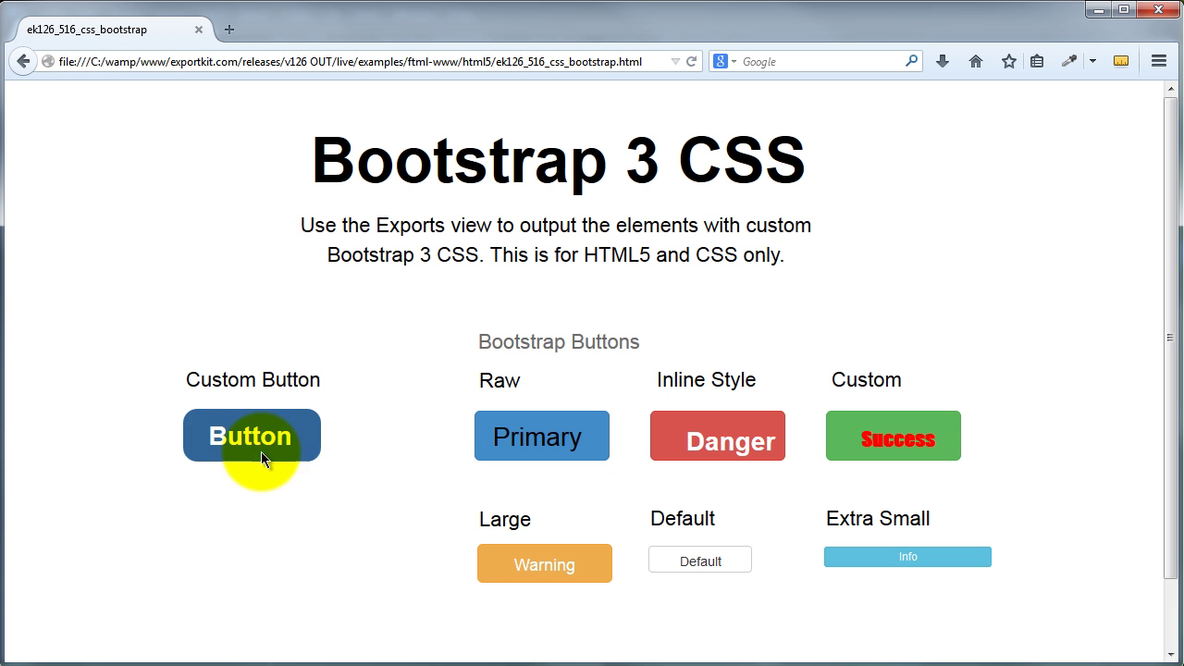
pyautogui.doubleClick(309, 451)
pyautogui.click(309, 449)
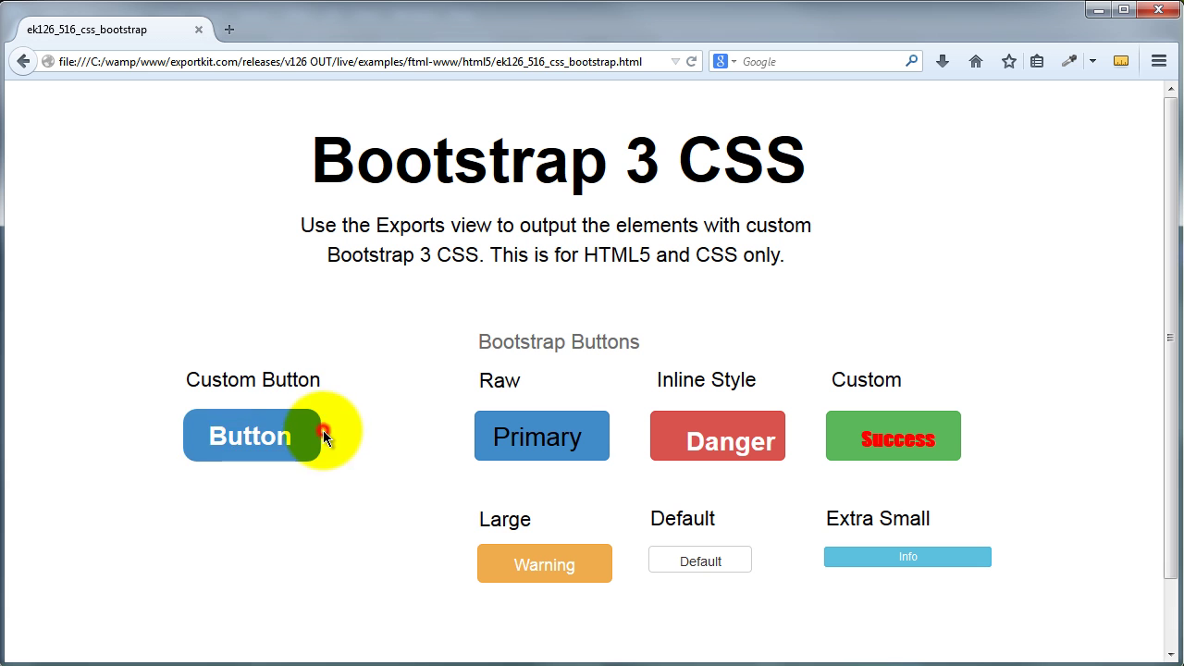